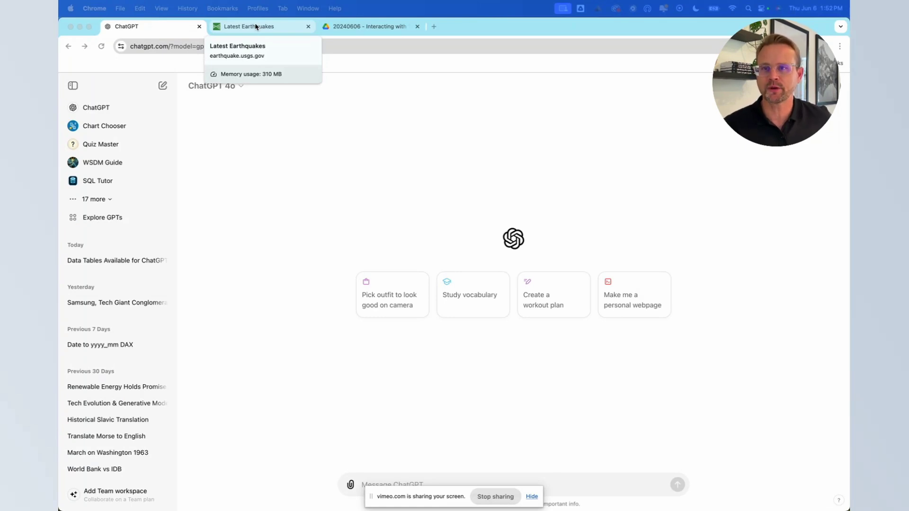
Step: Go back from the Latest Earthquakes map and change the catalog's minimum magnitude from 6 to 5
{"action": "left_click", "coordinate": [256, 27]}
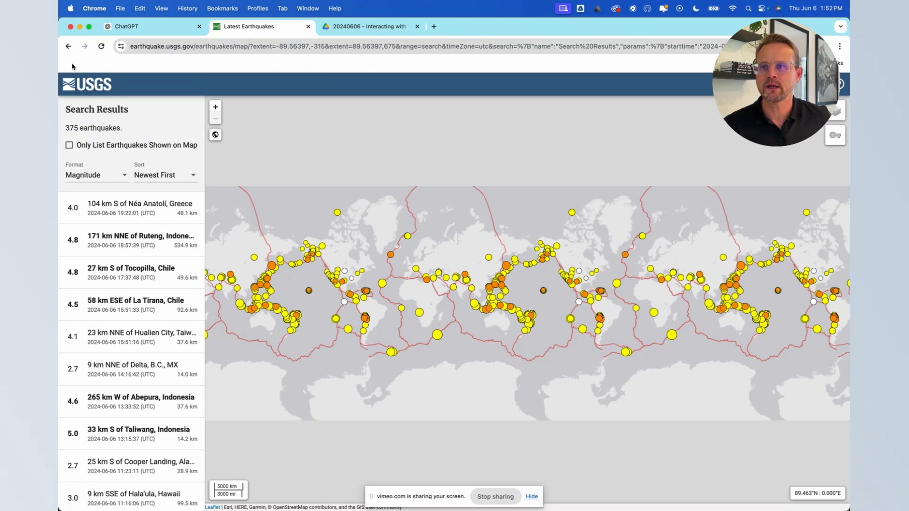
{"action": "left_click", "coordinate": [68, 46]}
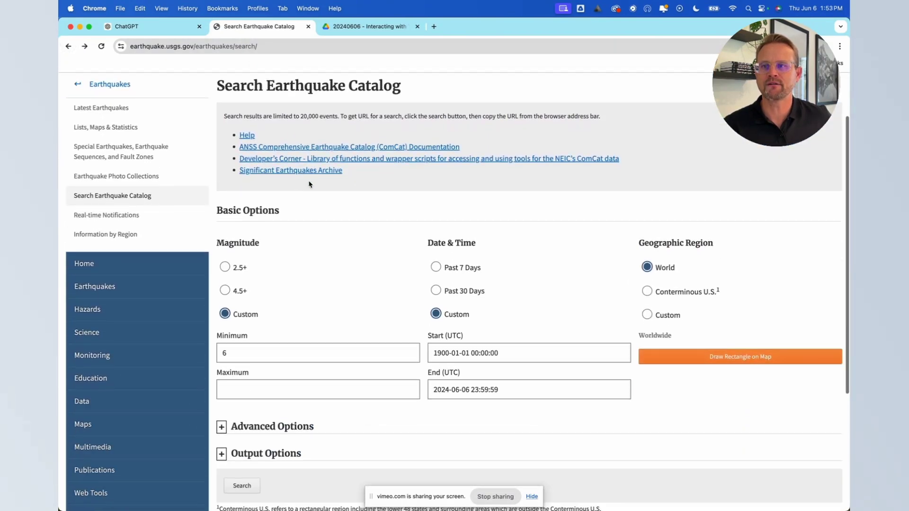
{"action": "scroll", "coordinate": [312, 227], "scroll_direction": "down", "scroll_amount": 2}
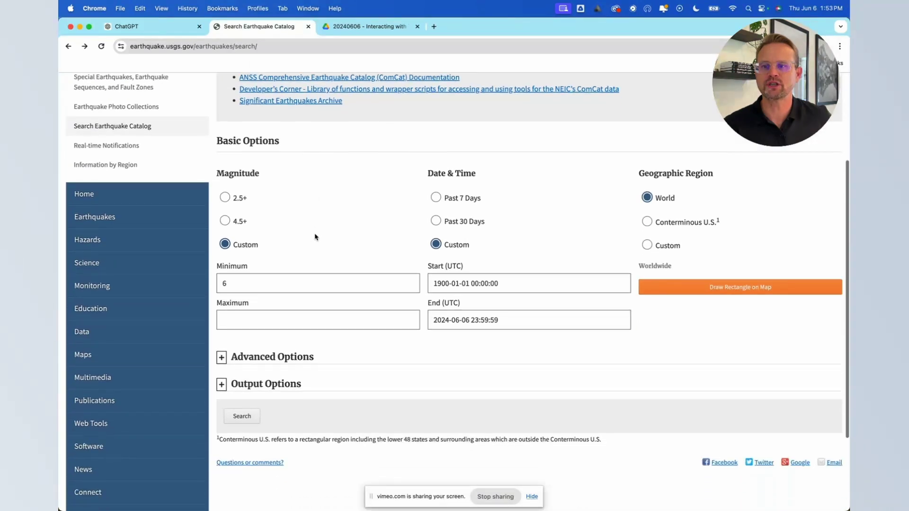
{"action": "left_click", "coordinate": [236, 287]}
{"action": "key", "text": "BackSpace"}
{"action": "type", "text": "5"}
{"action": "scroll", "coordinate": [225, 284], "scroll_direction": "up", "scroll_amount": 1}
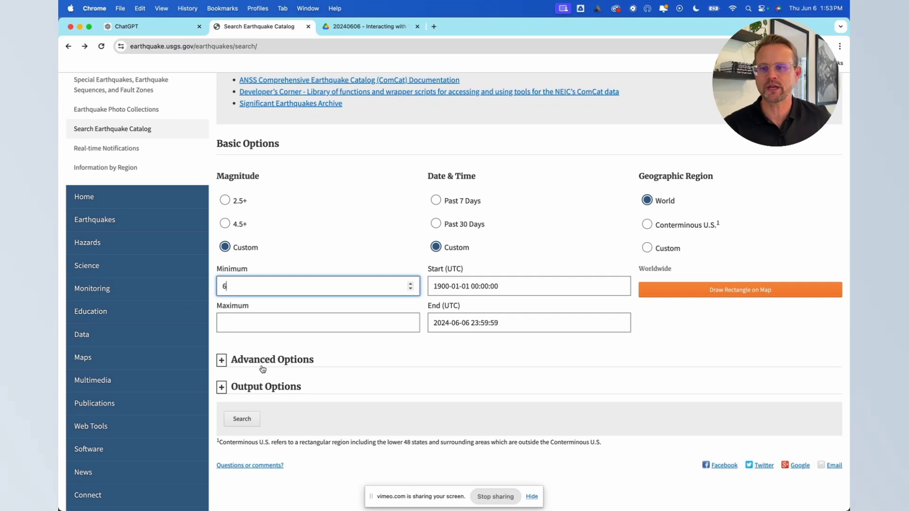
Step: Run the search, check the earthquake CSV in Google Drive, and return to ChatGPT
{"action": "left_click", "coordinate": [236, 421]}
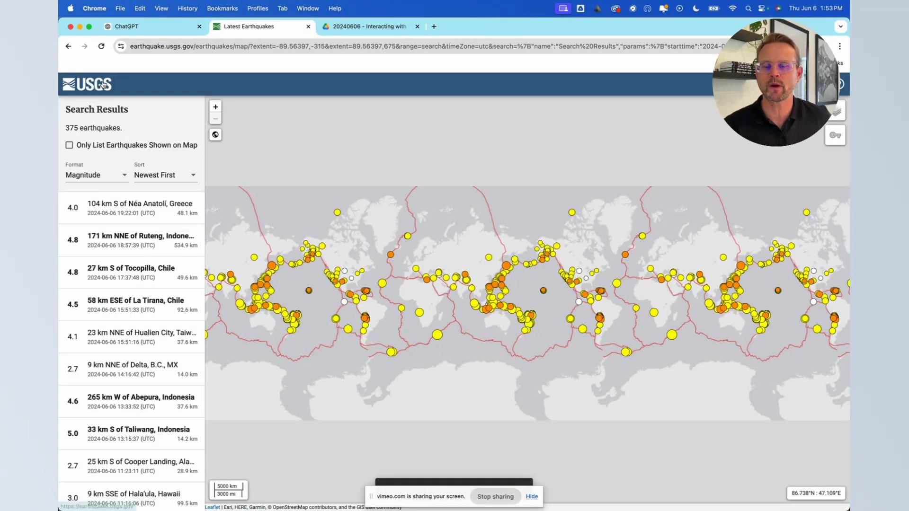
{"action": "left_click", "coordinate": [351, 28]}
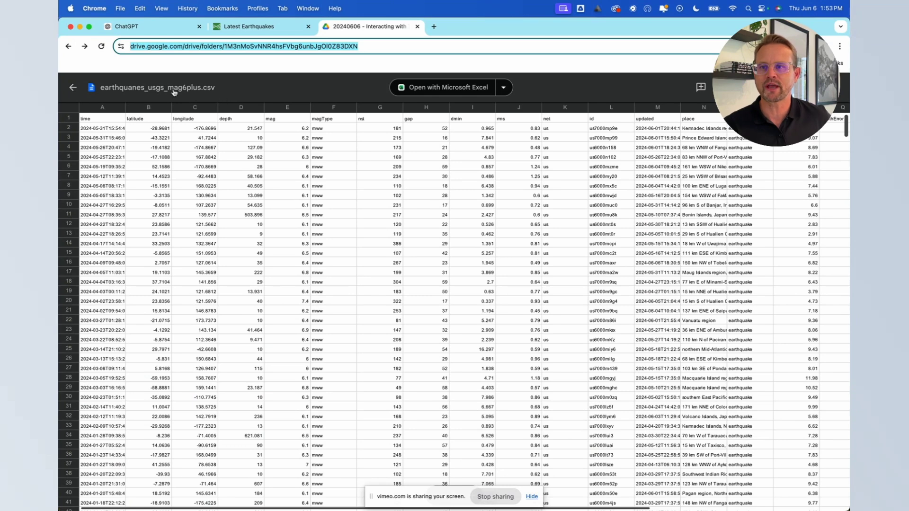
{"action": "left_click", "coordinate": [145, 29]}
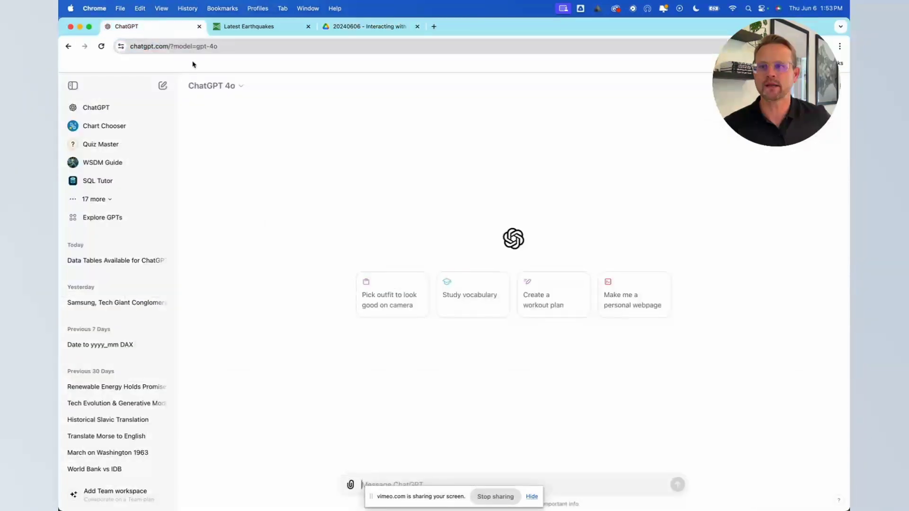
Step: Attach earthquanes_usgs_mag6plus.csv from the Drive folder 20240606 and send it to ChatGPT
{"action": "left_click", "coordinate": [353, 485]}
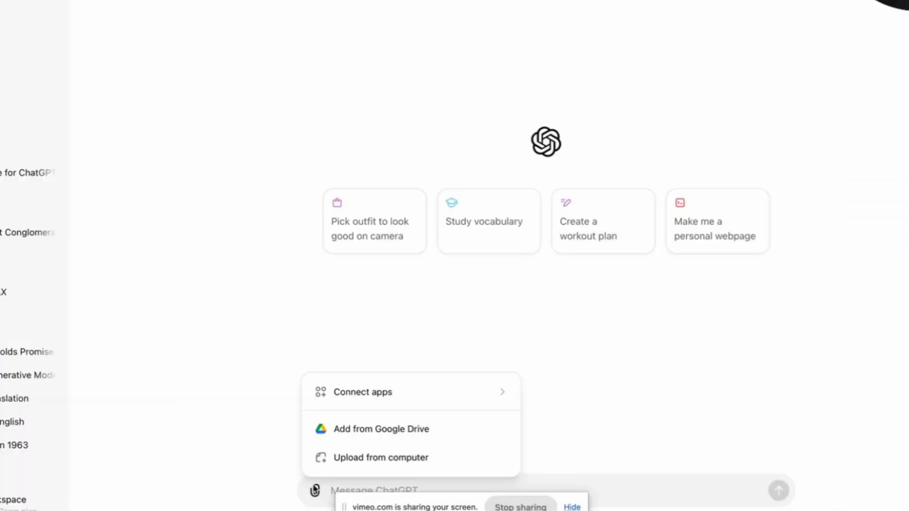
{"action": "left_click", "coordinate": [368, 433]}
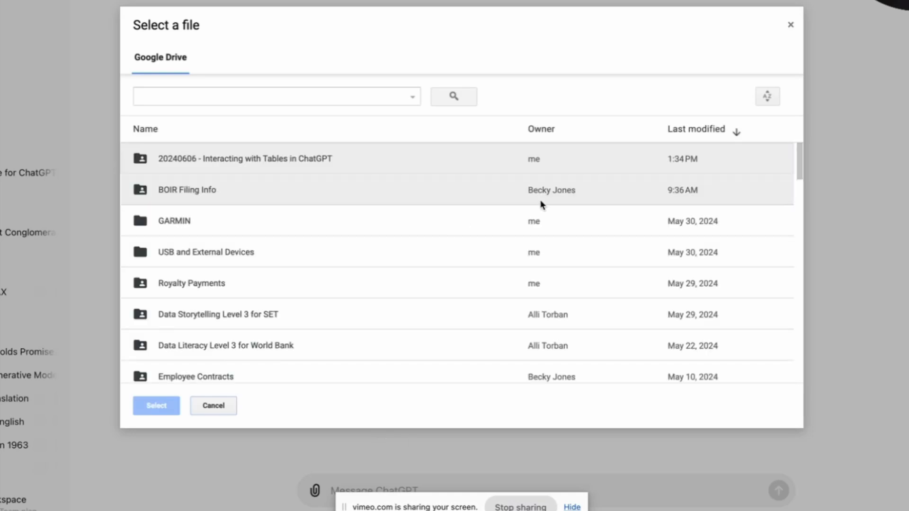
{"action": "double_click", "coordinate": [266, 156]}
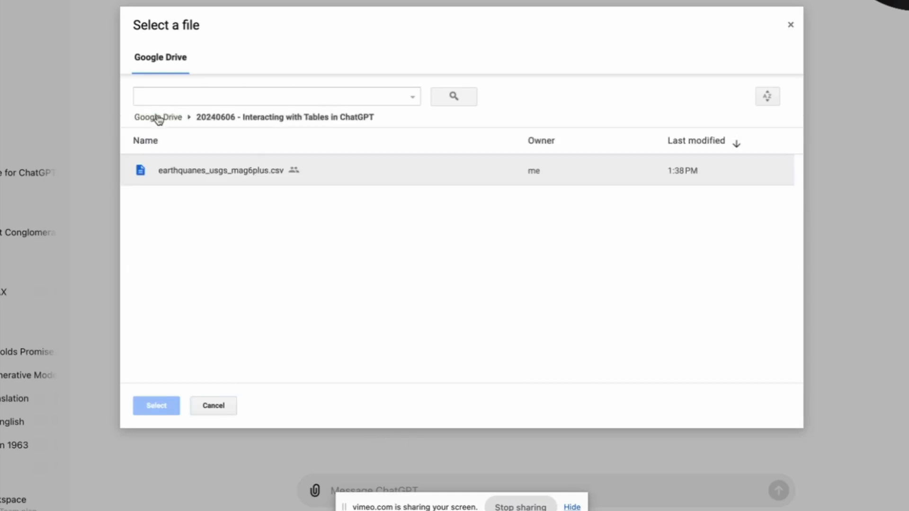
{"action": "left_click", "coordinate": [244, 173]}
{"action": "left_click", "coordinate": [153, 411]}
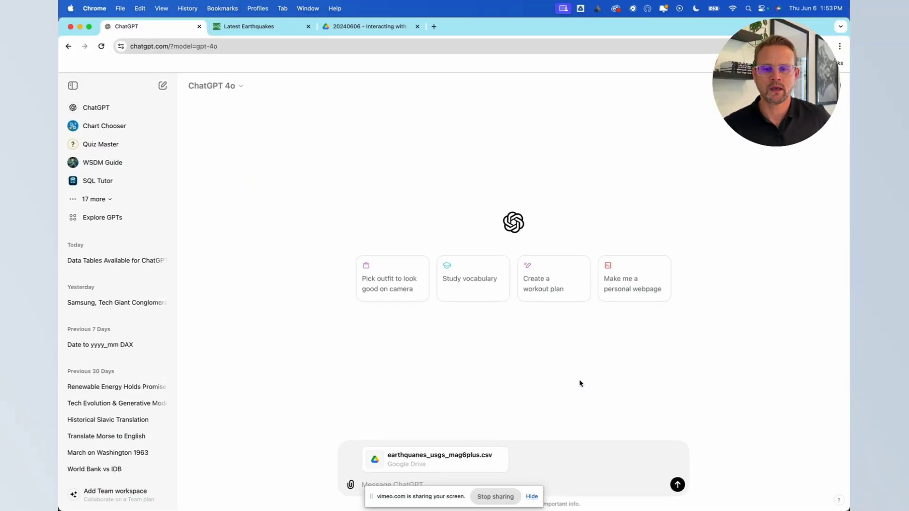
{"action": "left_click", "coordinate": [680, 487]}
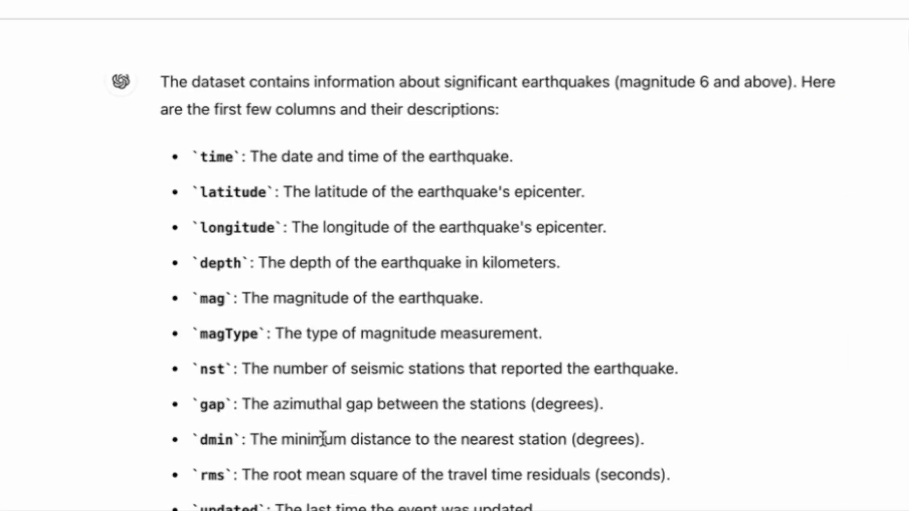
Step: Read the column-by-column description of the dataset and start drafting the earthquake-count question
{"action": "scroll", "coordinate": [432, 238], "scroll_direction": "down", "scroll_amount": 2}
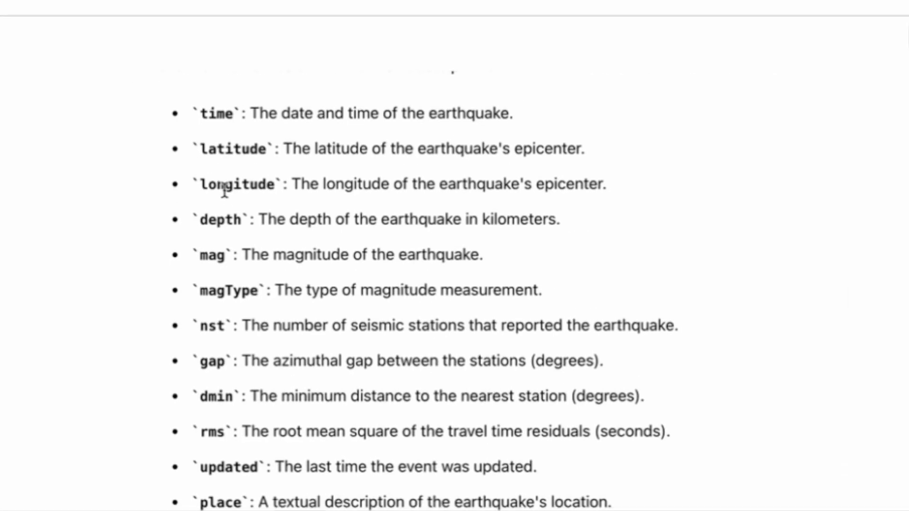
{"action": "scroll", "coordinate": [286, 354], "scroll_direction": "down", "scroll_amount": 3}
{"action": "scroll", "coordinate": [328, 422], "scroll_direction": "down", "scroll_amount": 1}
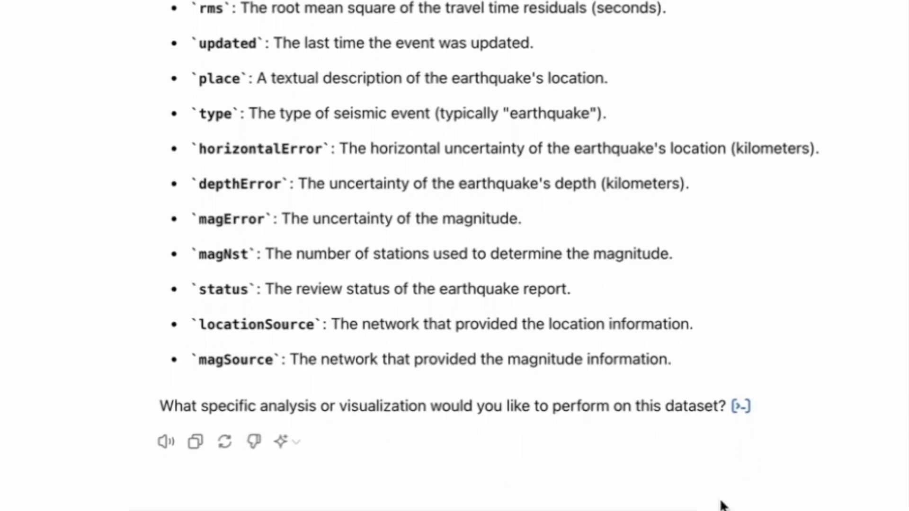
{"action": "scroll", "coordinate": [611, 297], "scroll_direction": "up", "scroll_amount": 5}
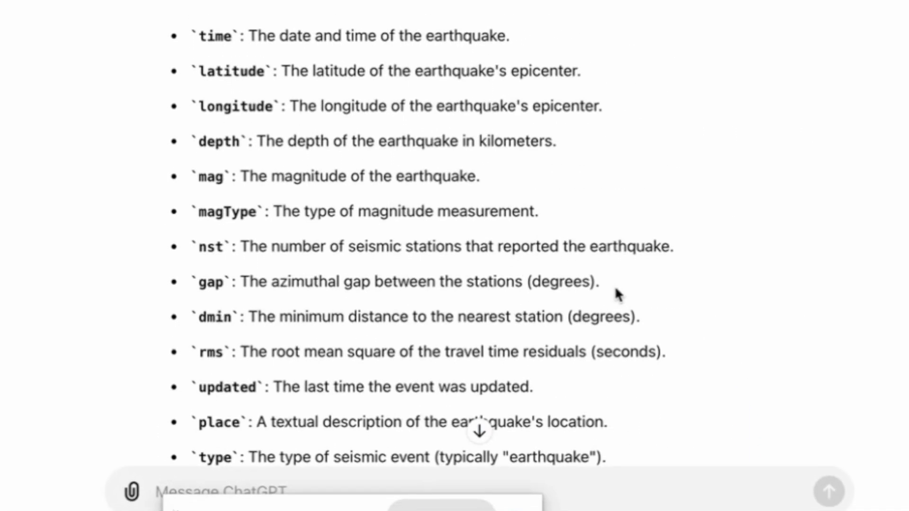
{"action": "scroll", "coordinate": [602, 339], "scroll_direction": "down", "scroll_amount": 5}
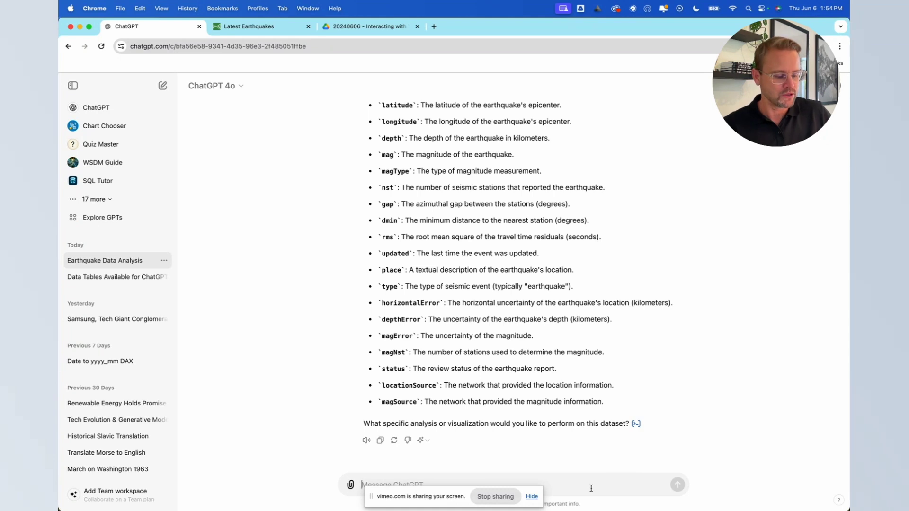
{"action": "type", "text": "How"}
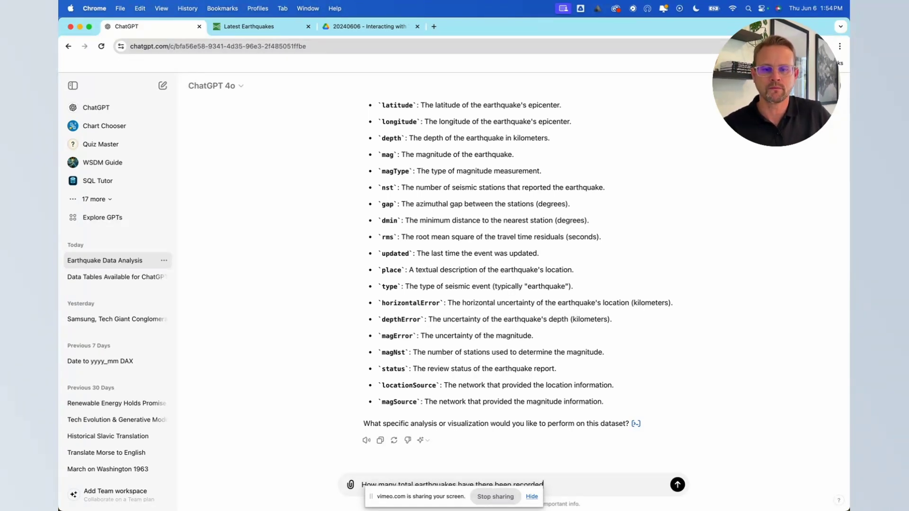
Step: Send the total-earthquakes question, get 14,016, and view the CSV in Google Drive
{"action": "key", "text": "Return"}
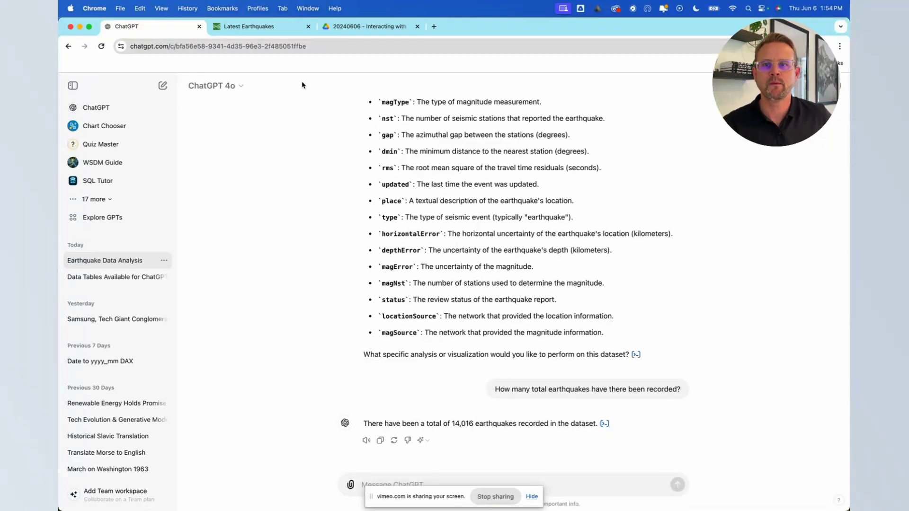
{"action": "left_click", "coordinate": [370, 27]}
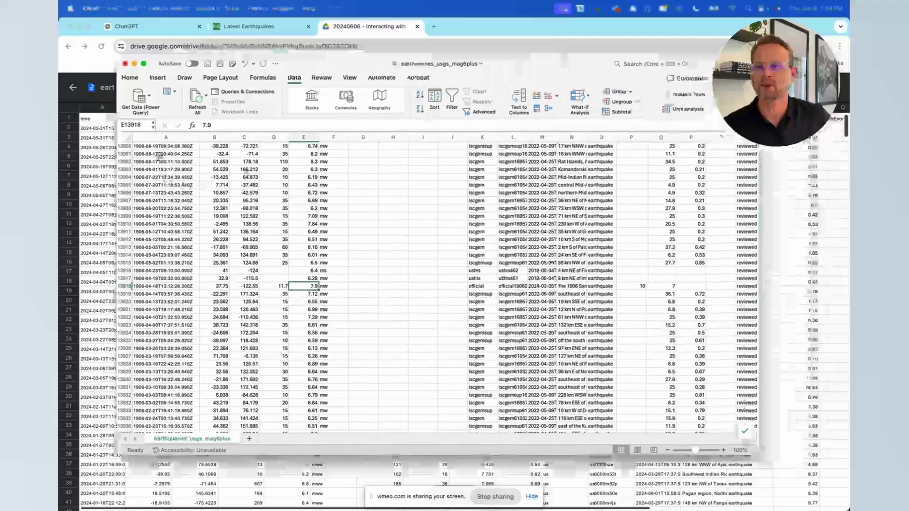
Step: In Excel, select column A down to the last data row, confirming it ends at row 14017
{"action": "left_click", "coordinate": [160, 154]}
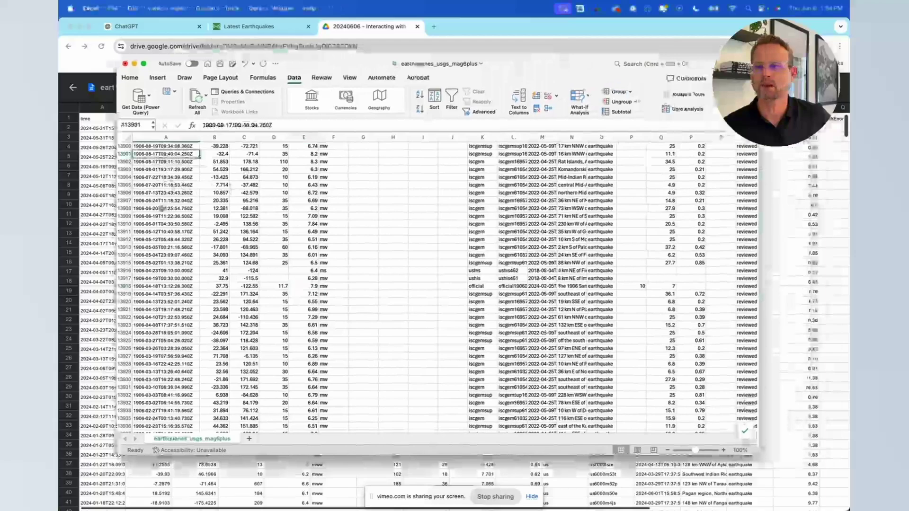
{"action": "scroll", "coordinate": [163, 285], "scroll_direction": "down", "scroll_amount": 10}
{"action": "left_click", "coordinate": [164, 314]}
{"action": "left_click", "coordinate": [164, 358]}
{"action": "key", "text": "super+shift+Down"}
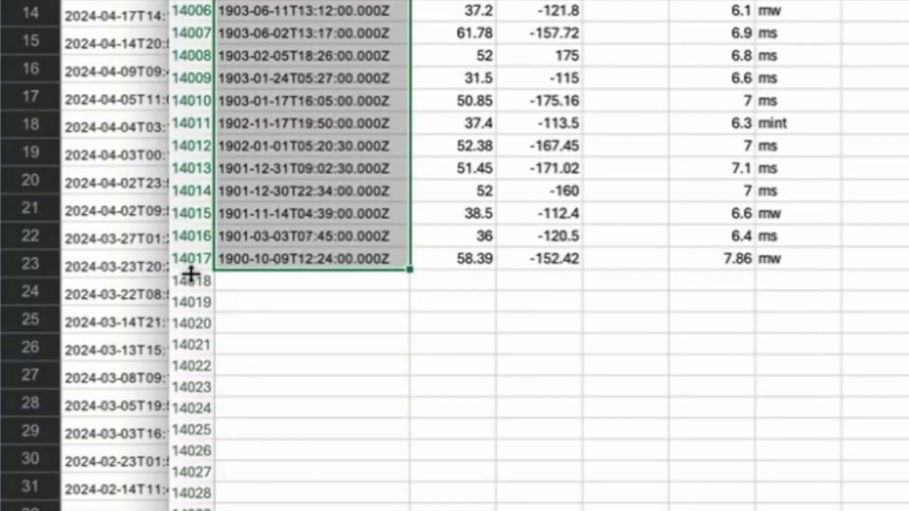
{"action": "left_click", "coordinate": [191, 258]}
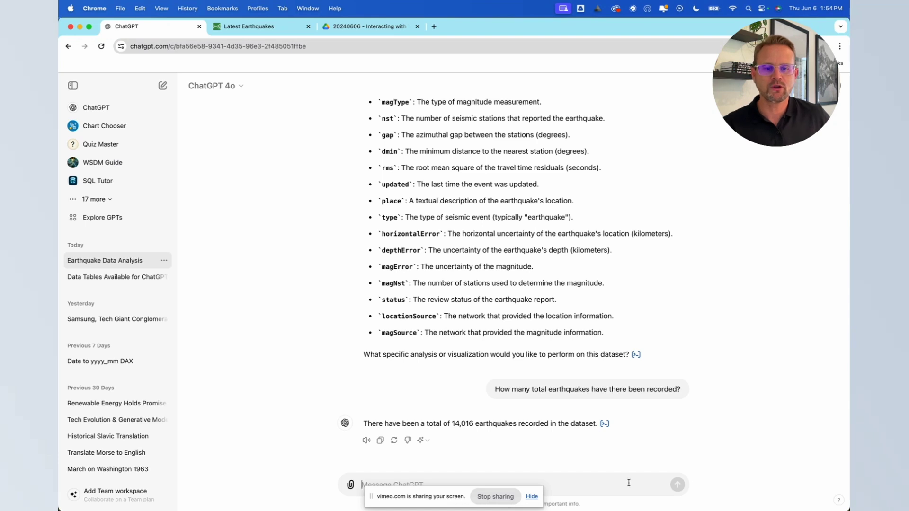
Step: Ask for earthquakes since Jan 1, 2000 and view the code filtering time >= '2000-01-01'
{"action": "type", "text": "J"}
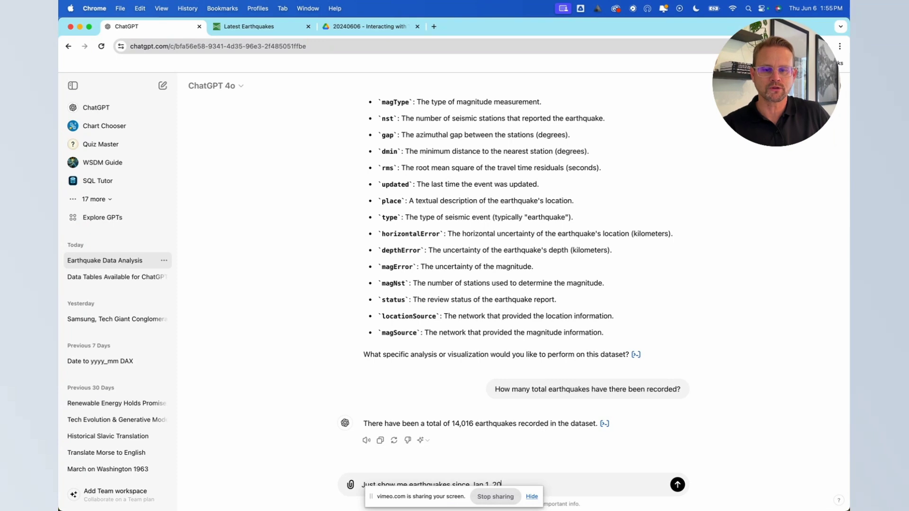
{"action": "type", "text": "00"}
{"action": "key", "text": "Return"}
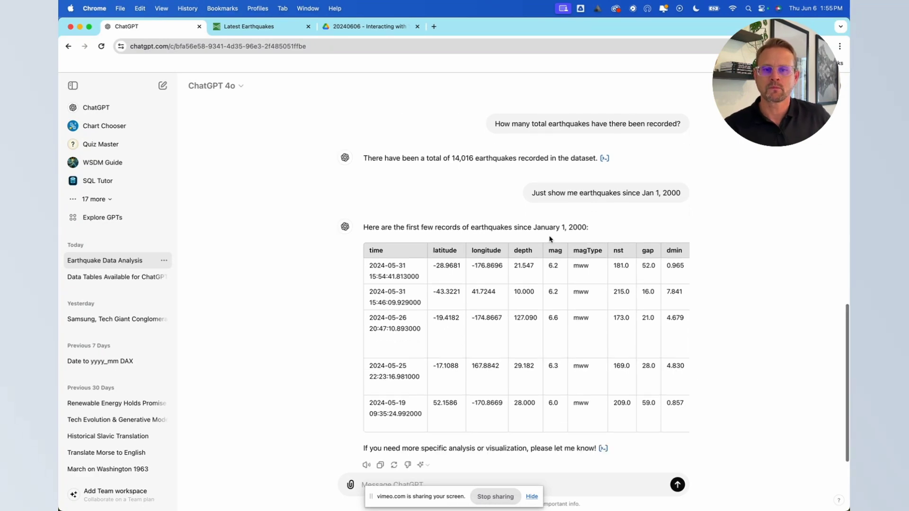
{"action": "left_click", "coordinate": [603, 425]}
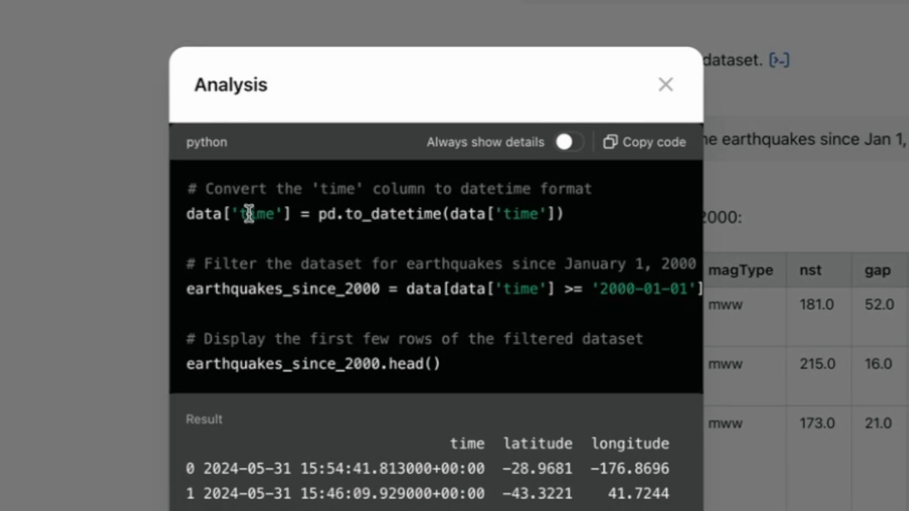
{"action": "scroll", "coordinate": [392, 256], "scroll_direction": "down", "scroll_amount": 1}
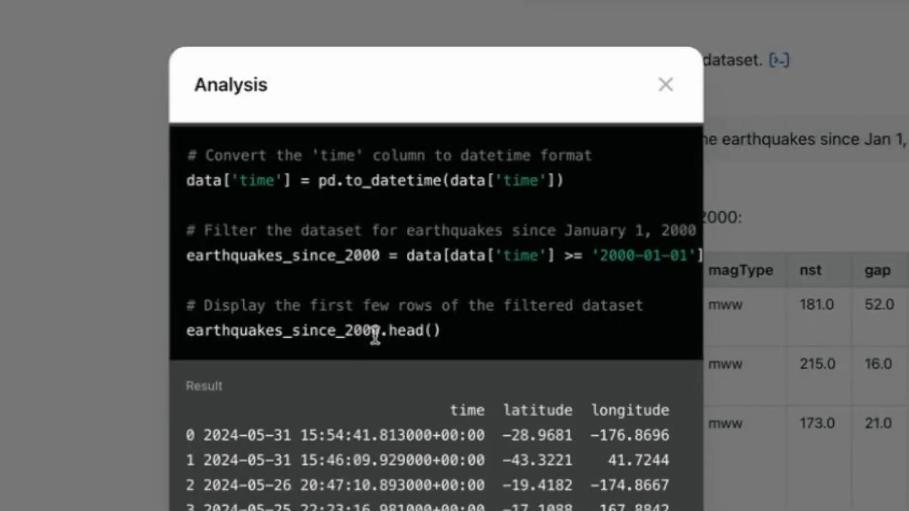
{"action": "left_click_drag", "start_coordinate": [599, 258], "coordinate": [155, 261]}
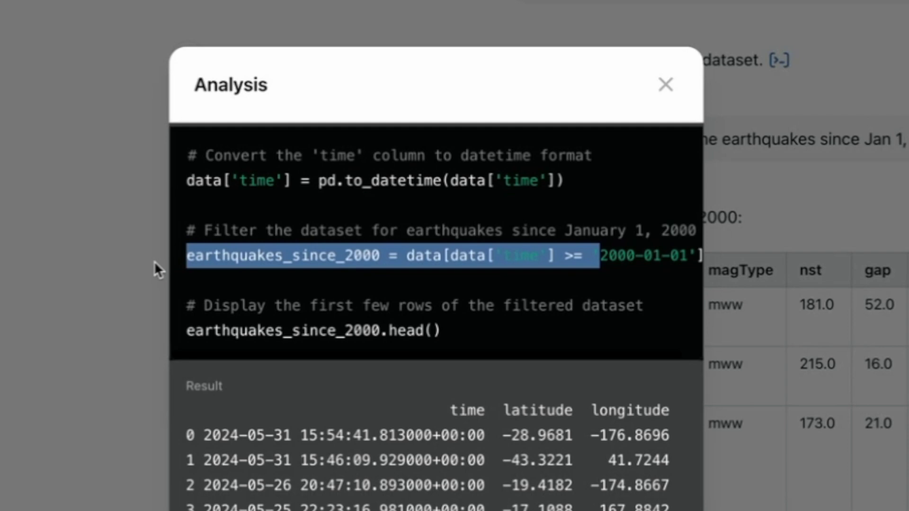
{"action": "left_click", "coordinate": [294, 263]}
{"action": "left_click_drag", "start_coordinate": [229, 308], "coordinate": [474, 331]}
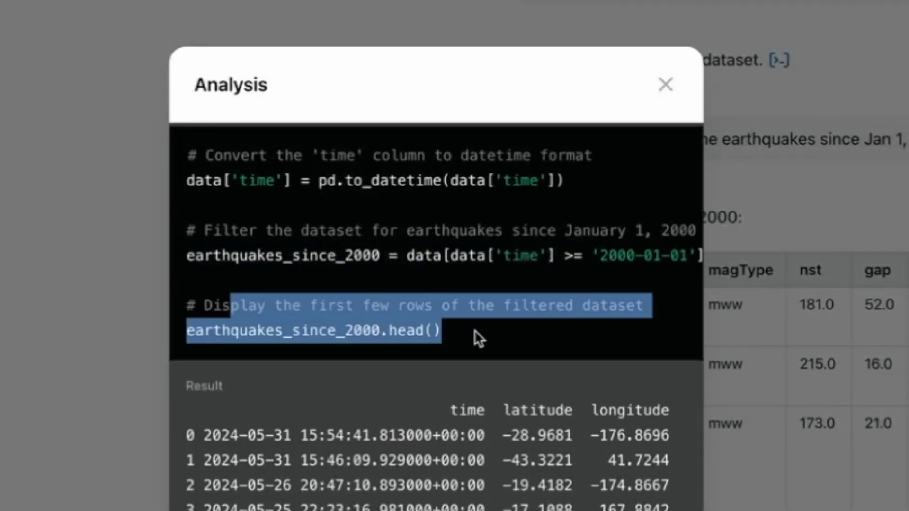
{"action": "left_click", "coordinate": [454, 329]}
{"action": "double_click", "coordinate": [417, 331]}
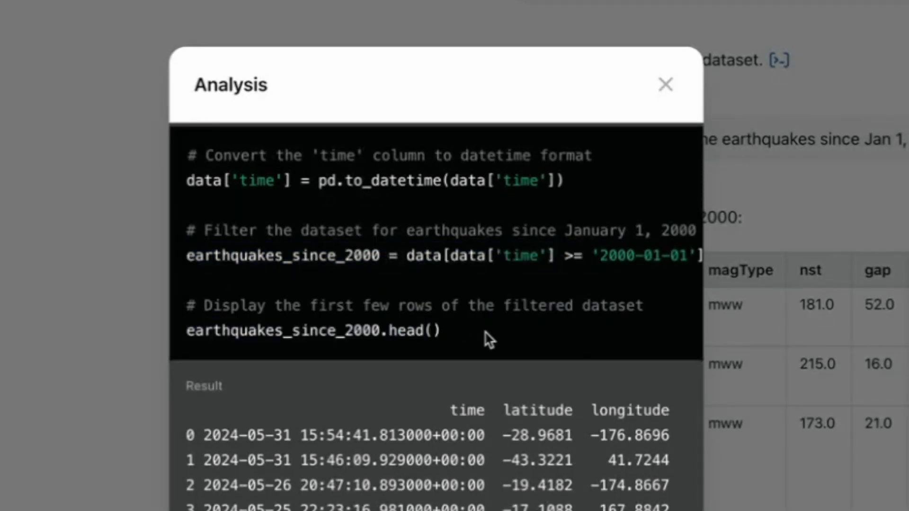
{"action": "left_click", "coordinate": [666, 85]}
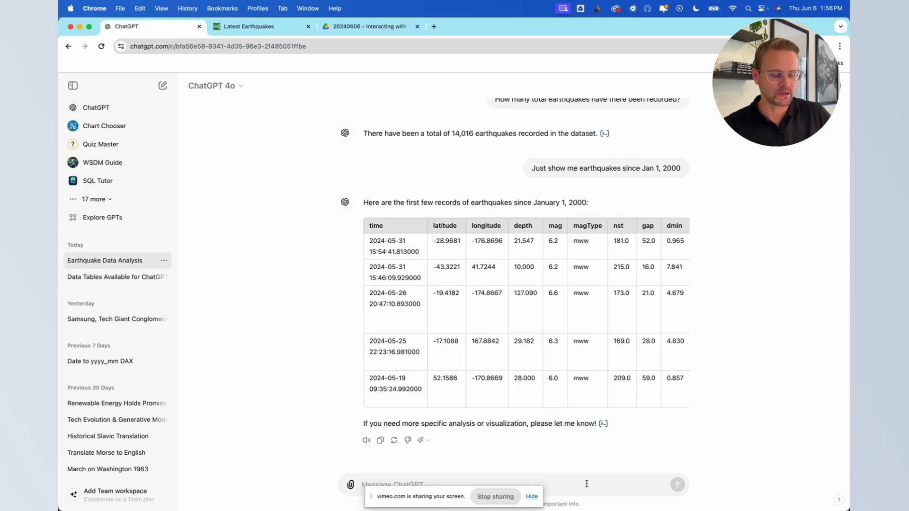
Step: Ask for yearly earthquake counts with average magnitude and depth for each year since 2000
{"action": "type", "text": "Can"}
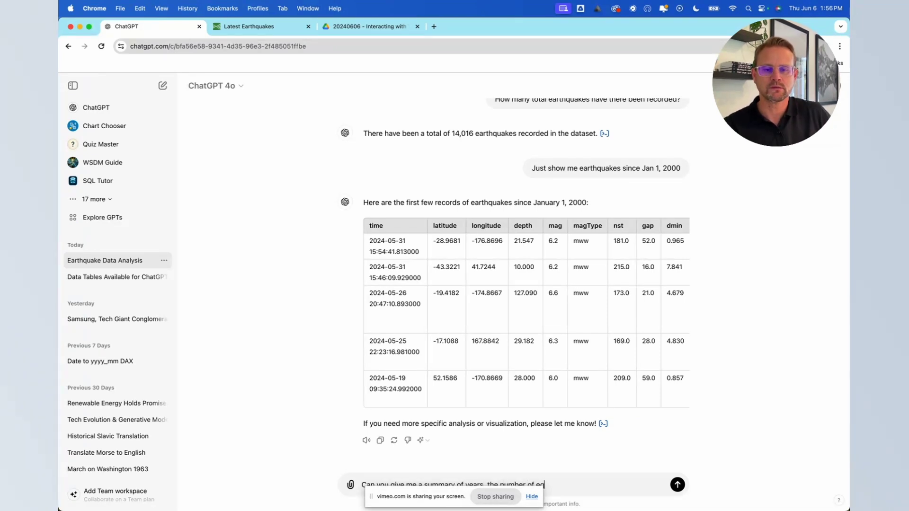
{"action": "type", "text": "kes, and the average "}
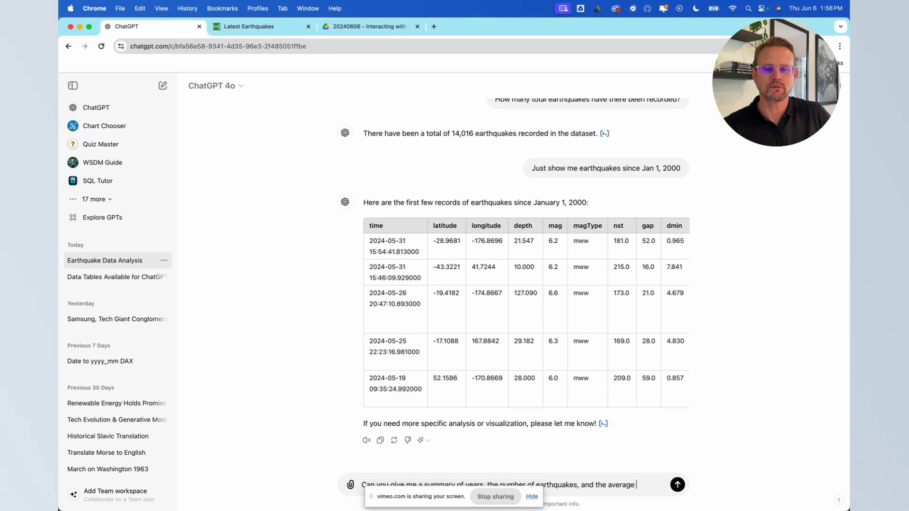
{"action": "type", "text": "magnitude and depth for each year?"}
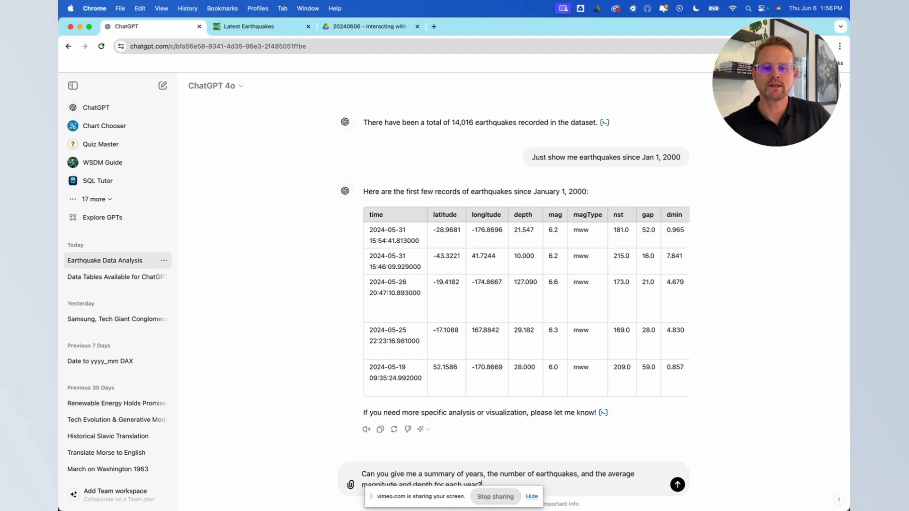
{"action": "key", "text": "Return"}
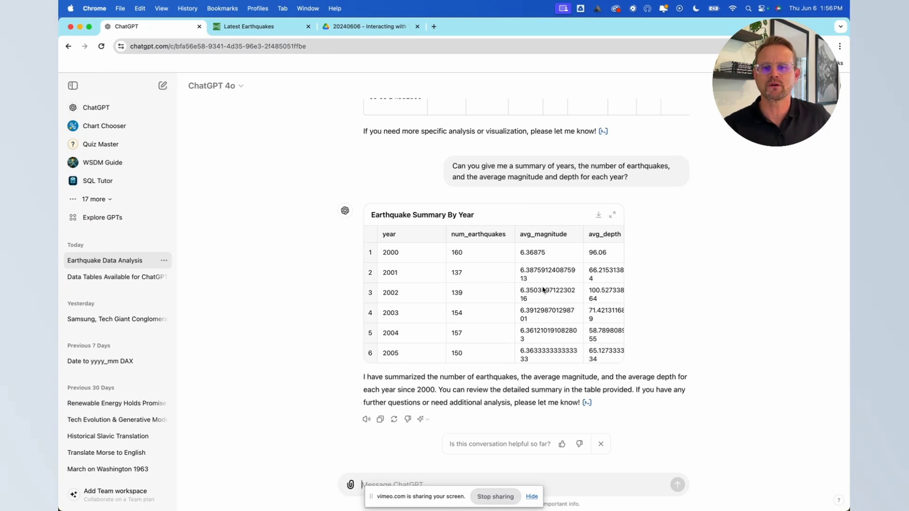
Step: Scroll the Earthquake Summary By Year table and expand it to the wide view
{"action": "scroll", "coordinate": [532, 296], "scroll_direction": "right", "scroll_amount": 2}
{"action": "scroll", "coordinate": [531, 297], "scroll_direction": "left", "scroll_amount": 2}
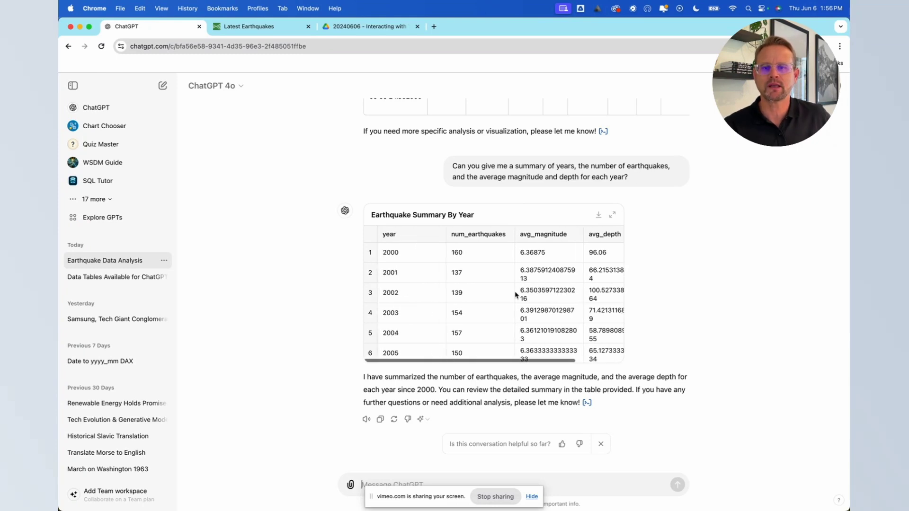
{"action": "scroll", "coordinate": [437, 215], "scroll_direction": "up", "scroll_amount": 1}
{"action": "scroll", "coordinate": [615, 265], "scroll_direction": "down", "scroll_amount": 3}
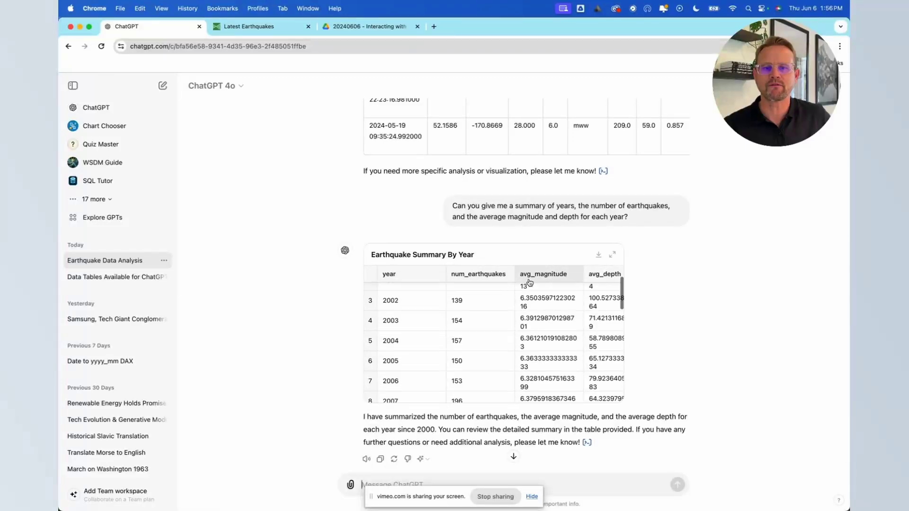
{"action": "left_click", "coordinate": [612, 255]}
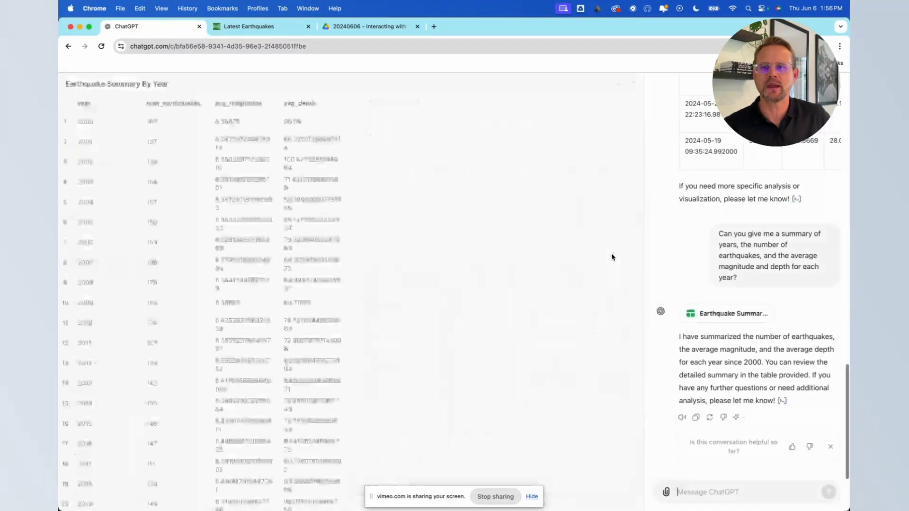
Step: Scroll through the expanded table, then show the Python groupby-year code behind it
{"action": "scroll", "coordinate": [199, 239], "scroll_direction": "down", "scroll_amount": 5}
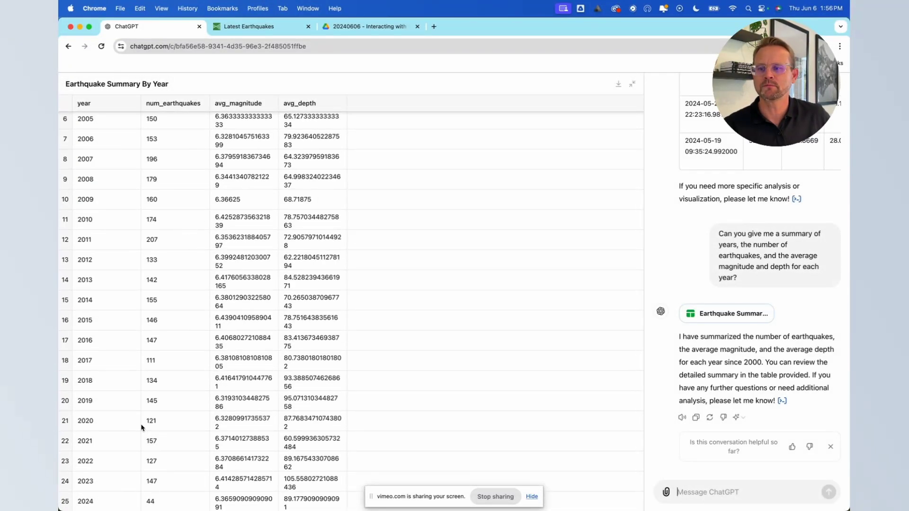
{"action": "scroll", "coordinate": [113, 275], "scroll_direction": "up", "scroll_amount": 5}
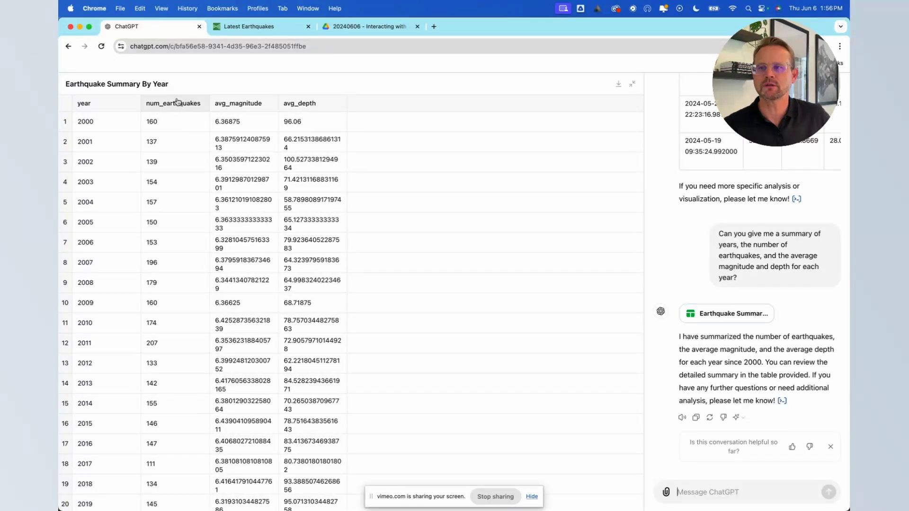
{"action": "scroll", "coordinate": [170, 228], "scroll_direction": "down", "scroll_amount": 5}
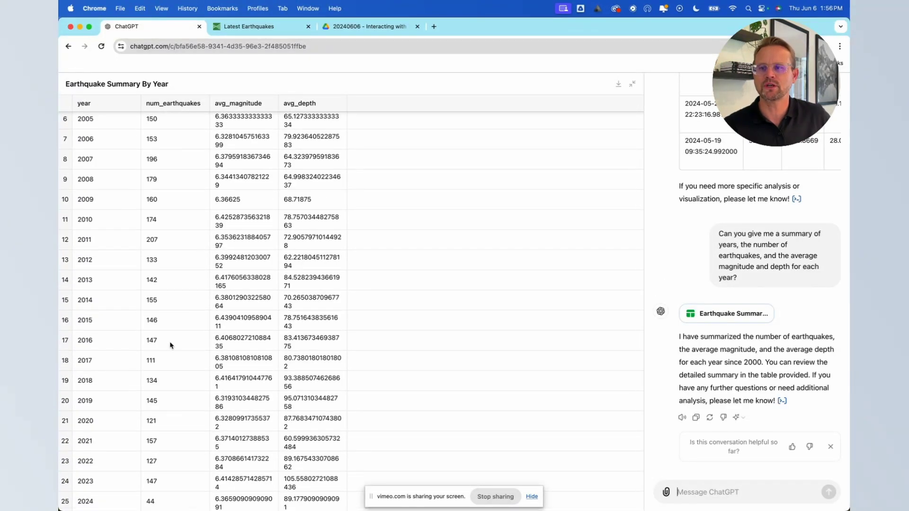
{"action": "scroll", "coordinate": [171, 343], "scroll_direction": "up", "scroll_amount": 5}
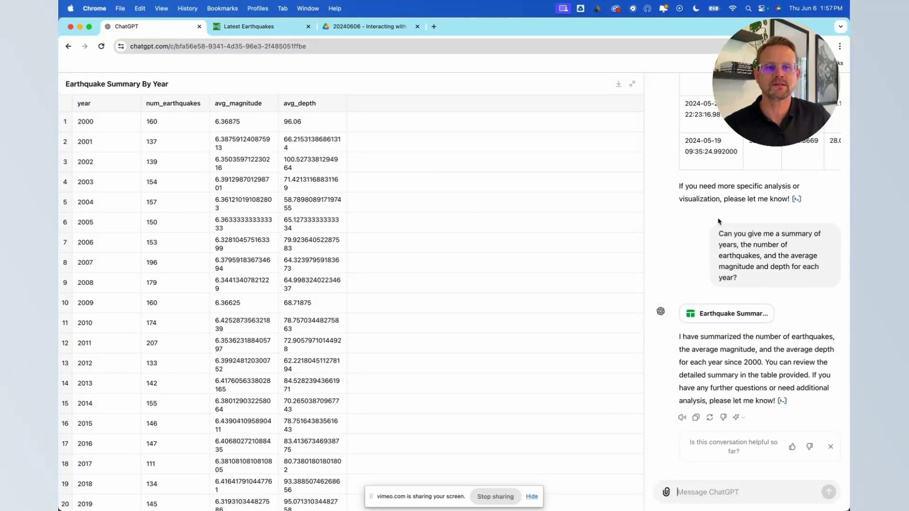
{"action": "scroll", "coordinate": [725, 230], "scroll_direction": "up", "scroll_amount": 4}
{"action": "scroll", "coordinate": [727, 232], "scroll_direction": "down", "scroll_amount": 4}
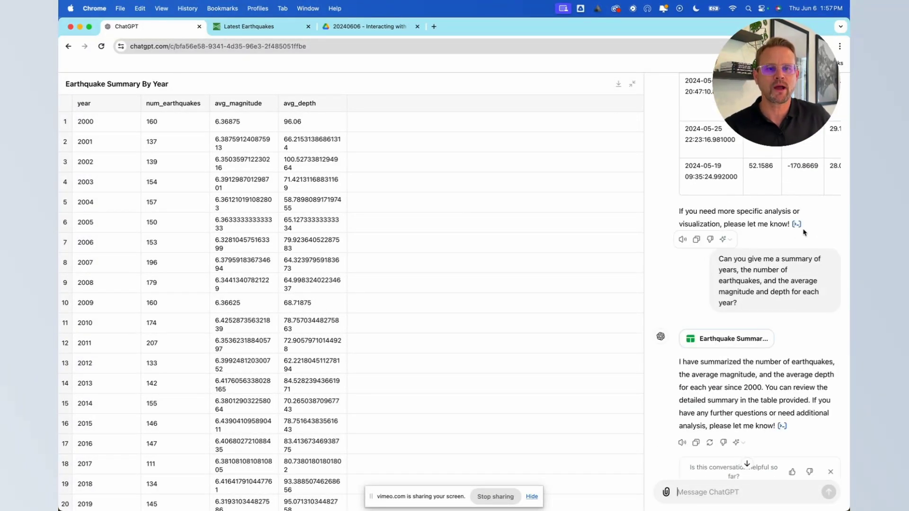
{"action": "scroll", "coordinate": [781, 285], "scroll_direction": "down", "scroll_amount": 1}
{"action": "left_click", "coordinate": [782, 400]}
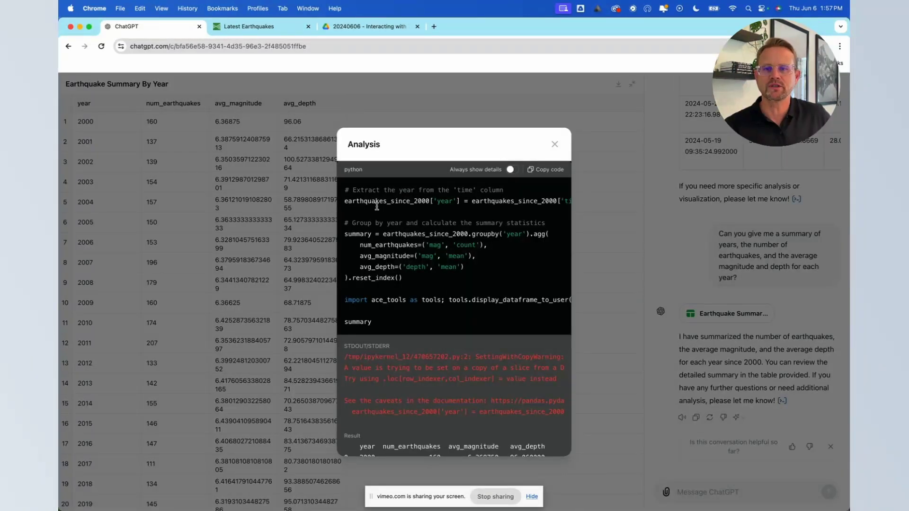
Step: Close the Python Analysis view to return to the expanded yearly summary table
{"action": "left_click", "coordinate": [557, 145]}
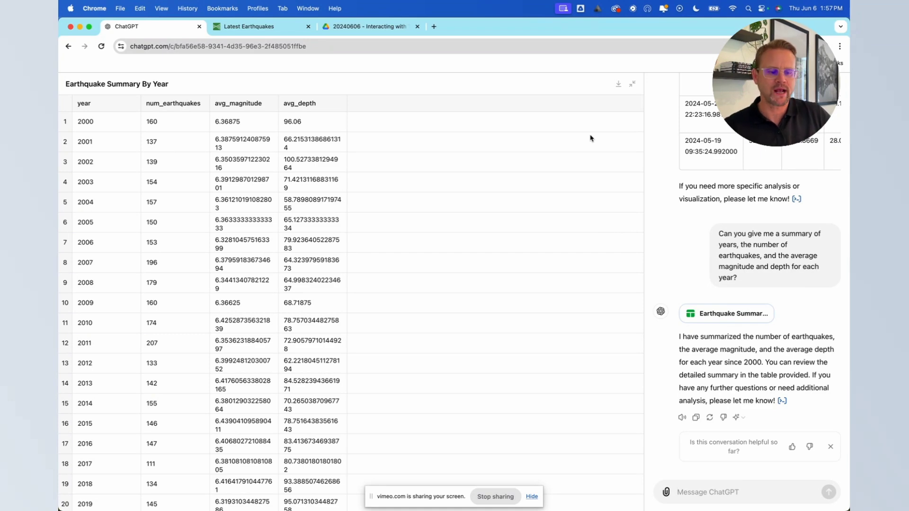
Step: Ask for the deadliest U.S. earthquake's row, getting the 1906-04-18 San Francisco record
{"action": "type", "text": "Can you find me"}
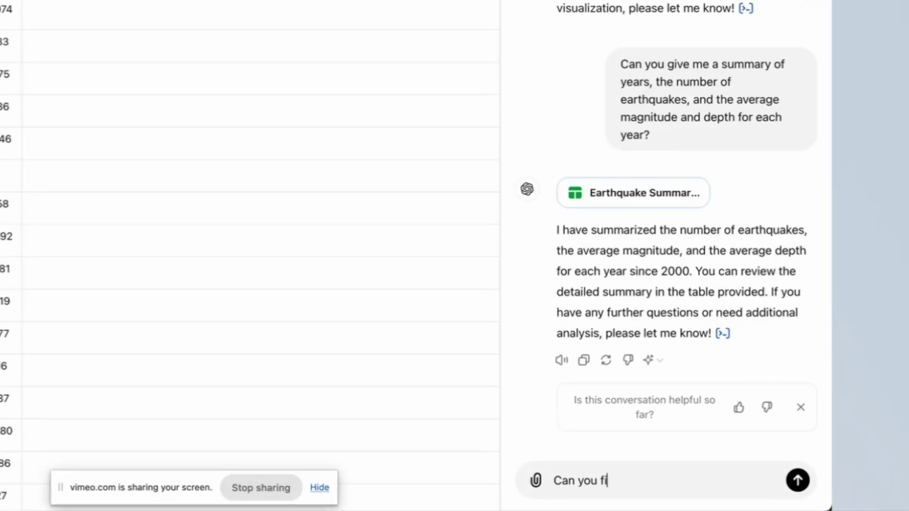
{"action": "type", "text": " the row a"}
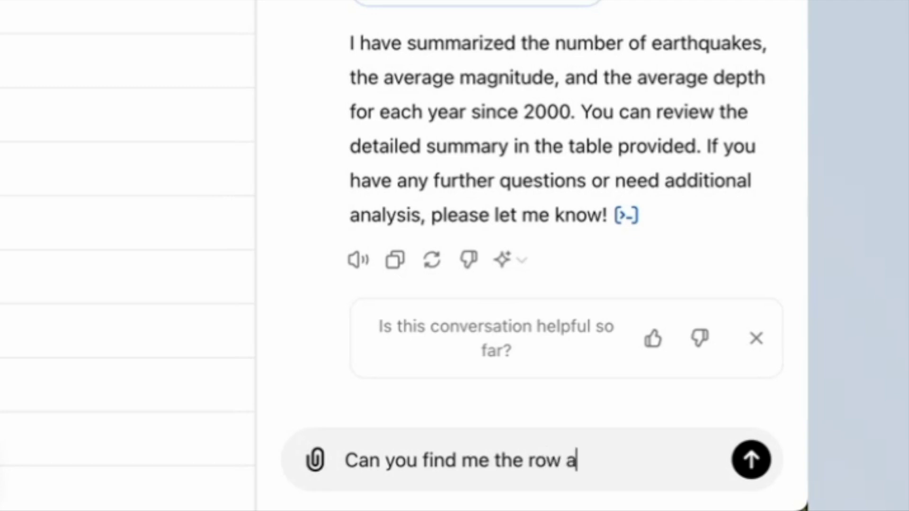
{"action": "type", "text": "ssociated with the "}
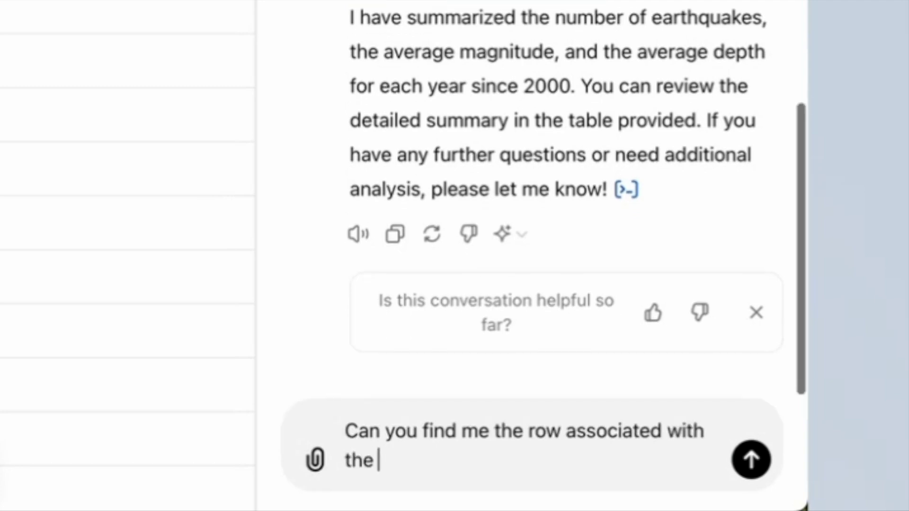
{"action": "type", "text": "dealdliest ear"}
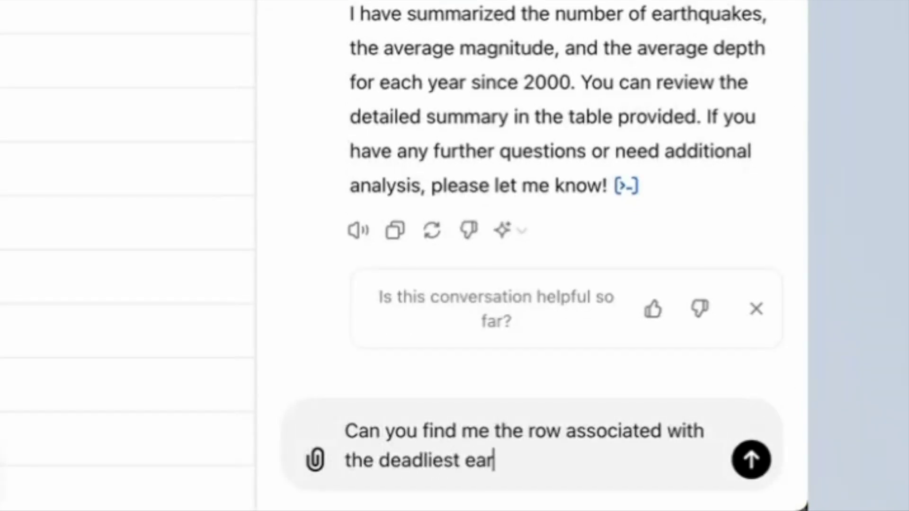
{"action": "type", "text": "thquake in U"}
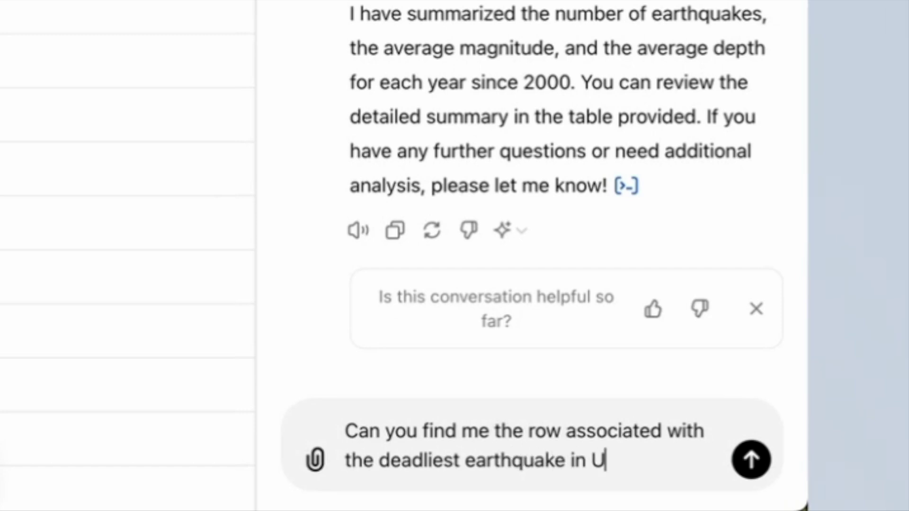
{"action": "type", "text": ".S. His"}
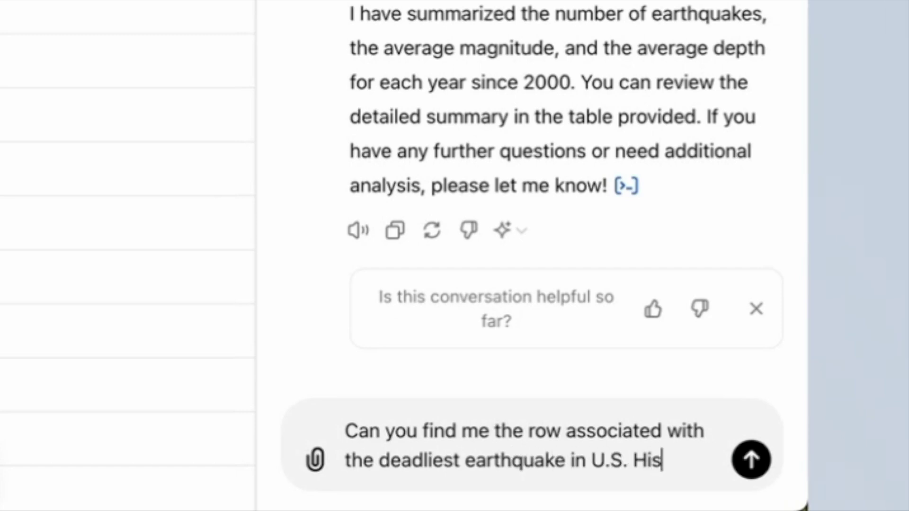
{"action": "type", "text": "tory?"}
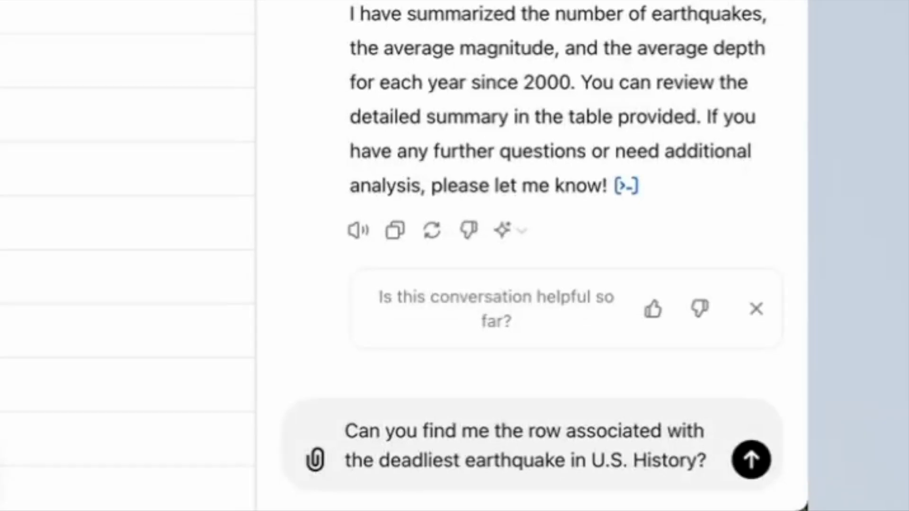
{"action": "key", "text": "Return"}
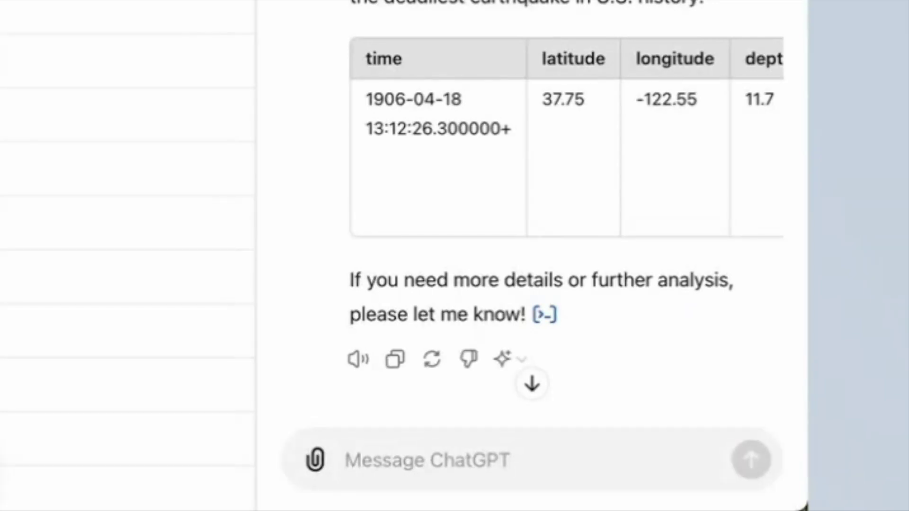
{"action": "scroll", "coordinate": [574, 237], "scroll_direction": "down", "scroll_amount": 1}
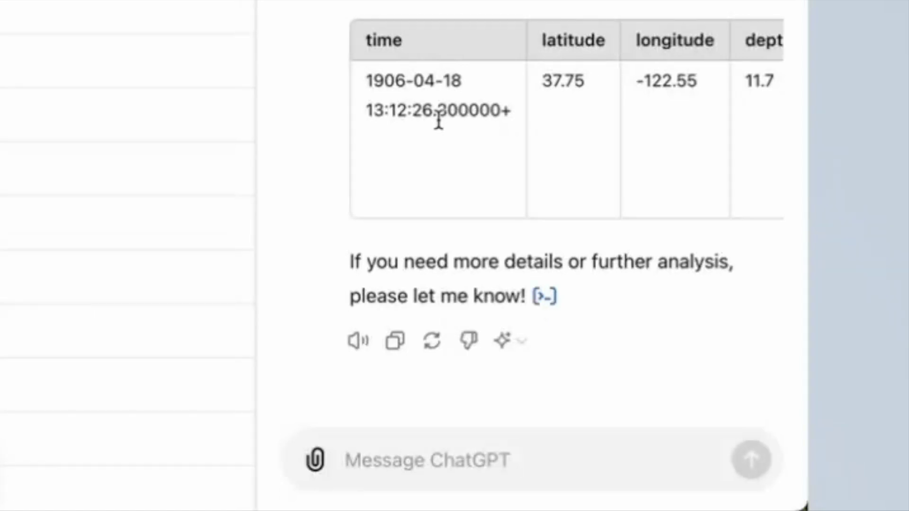
{"action": "left_click_drag", "start_coordinate": [438, 121], "coordinate": [212, 119]}
{"action": "left_click", "coordinate": [463, 152]}
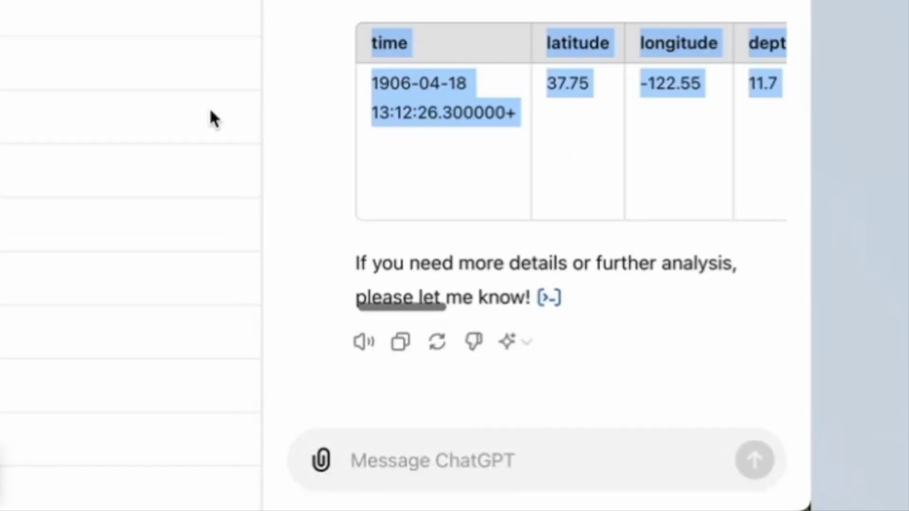
{"action": "left_click_drag", "start_coordinate": [373, 89], "coordinate": [509, 111]}
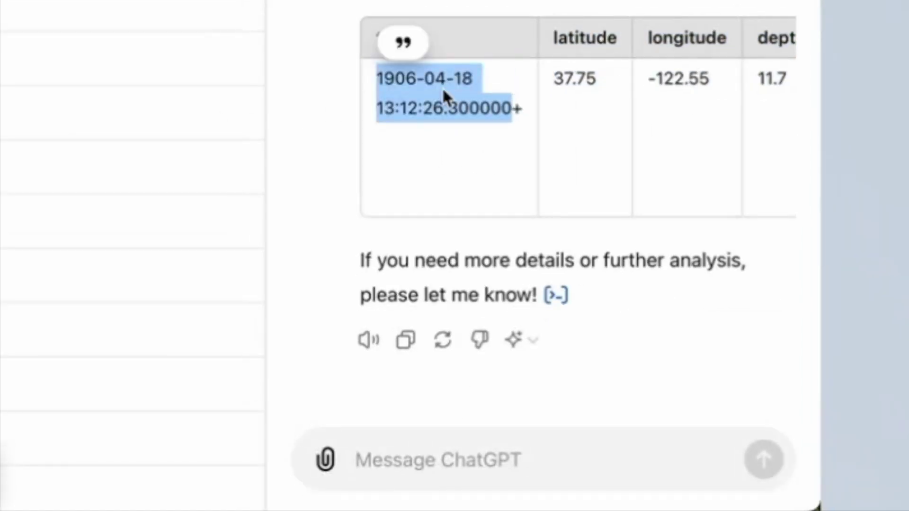
{"action": "left_click", "coordinate": [473, 86]}
{"action": "scroll", "coordinate": [557, 128], "scroll_direction": "right", "scroll_amount": 3}
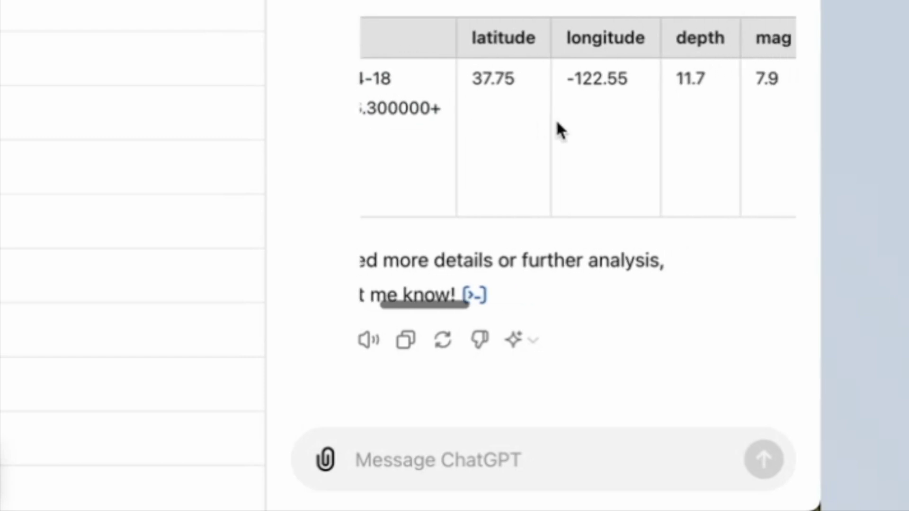
{"action": "scroll", "coordinate": [556, 119], "scroll_direction": "right", "scroll_amount": 5}
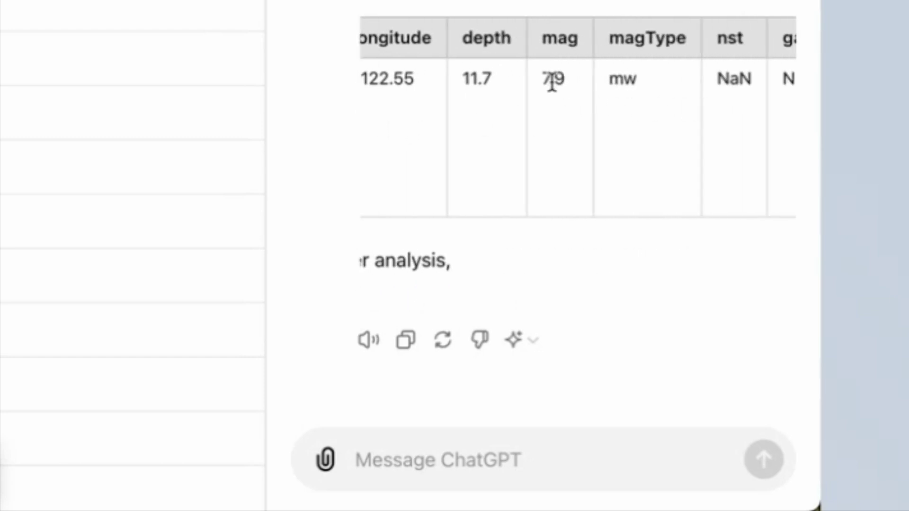
{"action": "scroll", "coordinate": [624, 123], "scroll_direction": "right", "scroll_amount": 6}
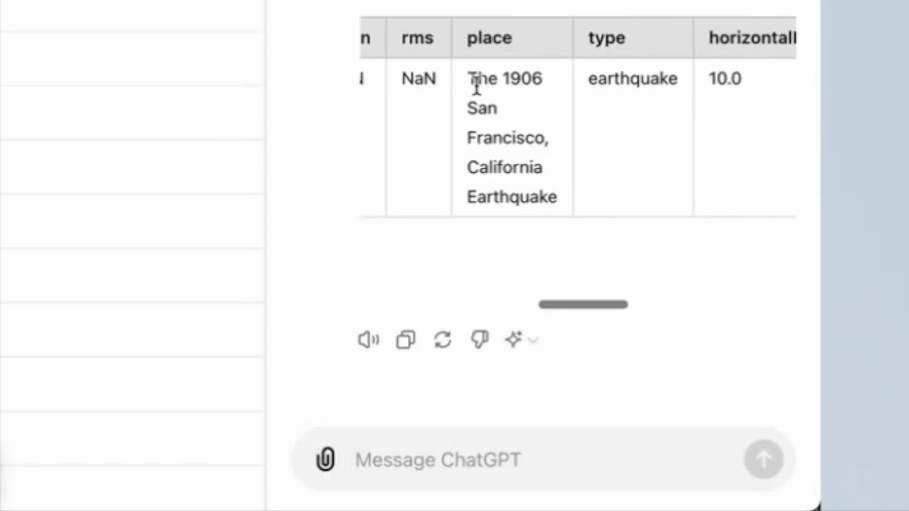
{"action": "left_click_drag", "start_coordinate": [472, 81], "coordinate": [544, 174]}
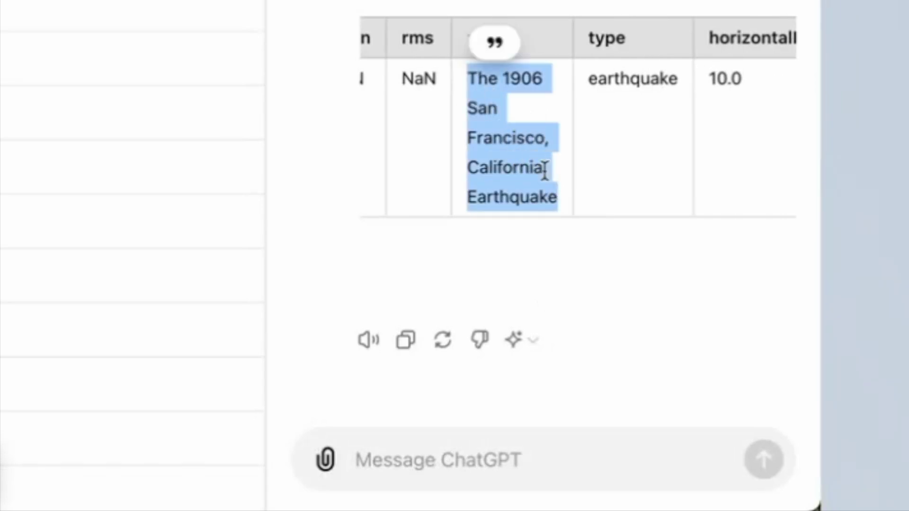
{"action": "scroll", "coordinate": [506, 132], "scroll_direction": "left", "scroll_amount": 2}
{"action": "scroll", "coordinate": [507, 132], "scroll_direction": "left", "scroll_amount": 10}
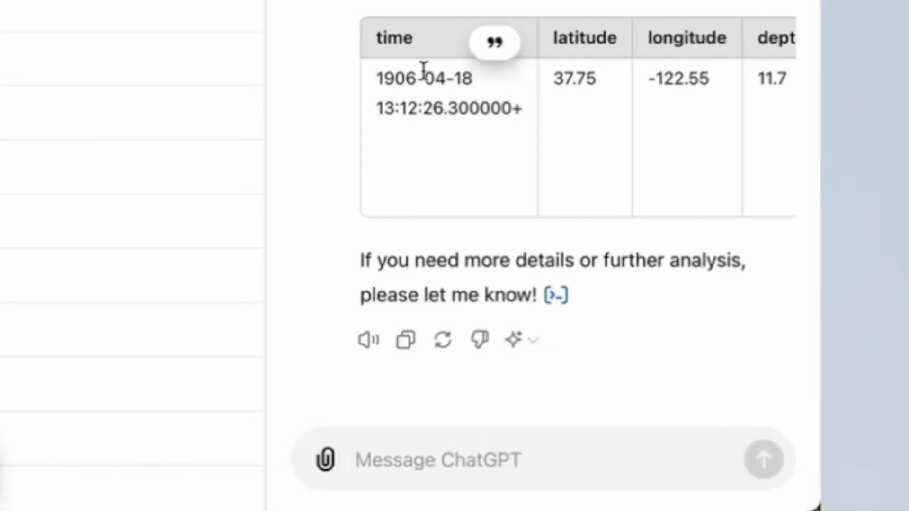
{"action": "left_click", "coordinate": [446, 467]}
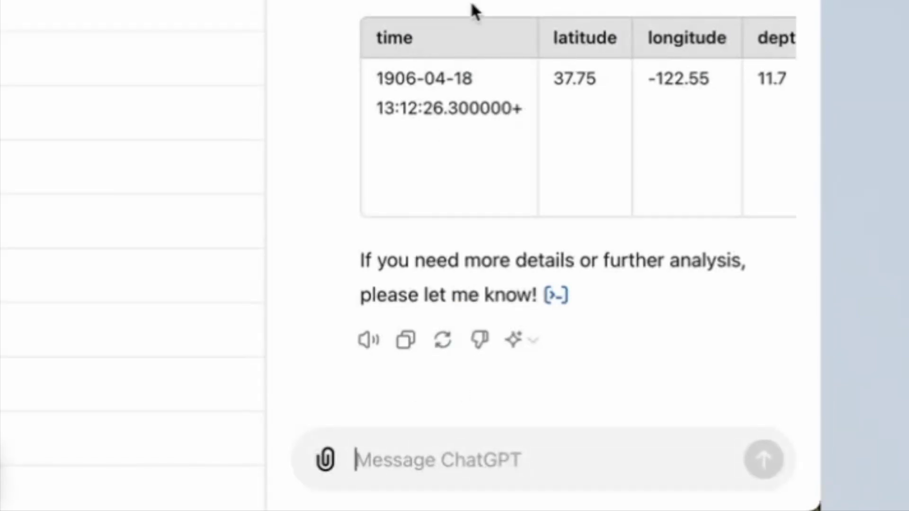
Step: Send 'What about the famous Northridge Earthquake? Can you return that row for me?' and read the 1994-01-17 row
{"action": "type", "text": "What a"}
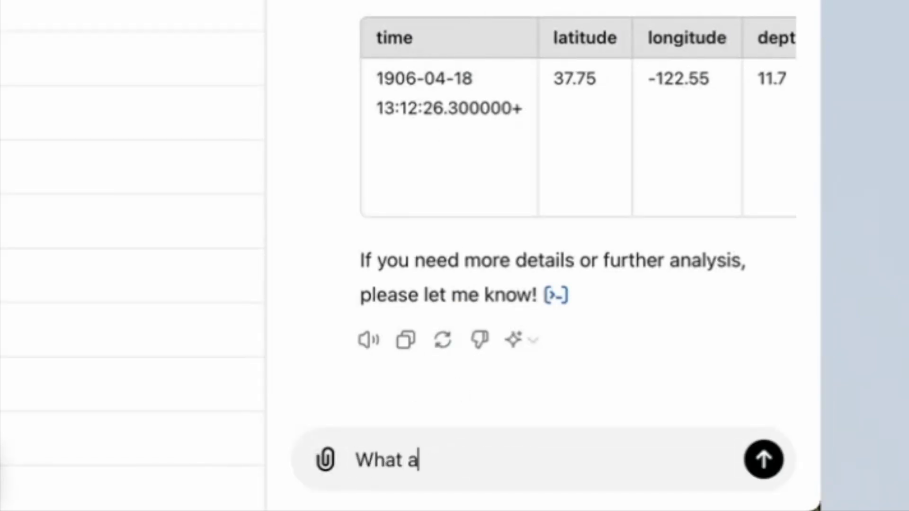
{"action": "type", "text": "bout the North"}
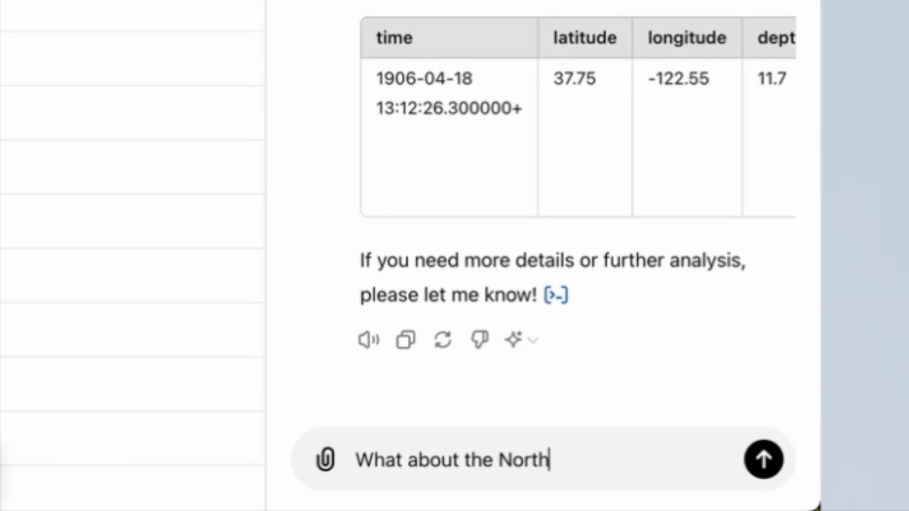
{"action": "type", "text": "ridge Earthquake?"}
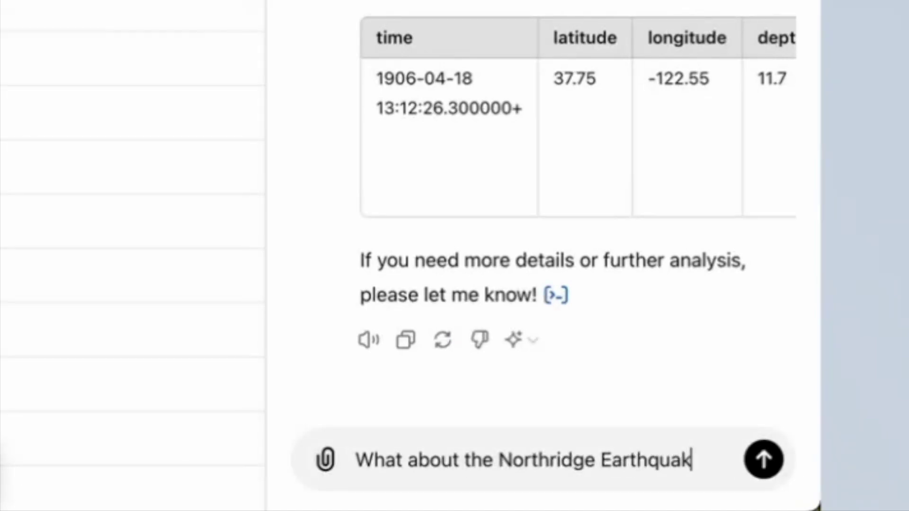
{"action": "left_click", "coordinate": [494, 459]}
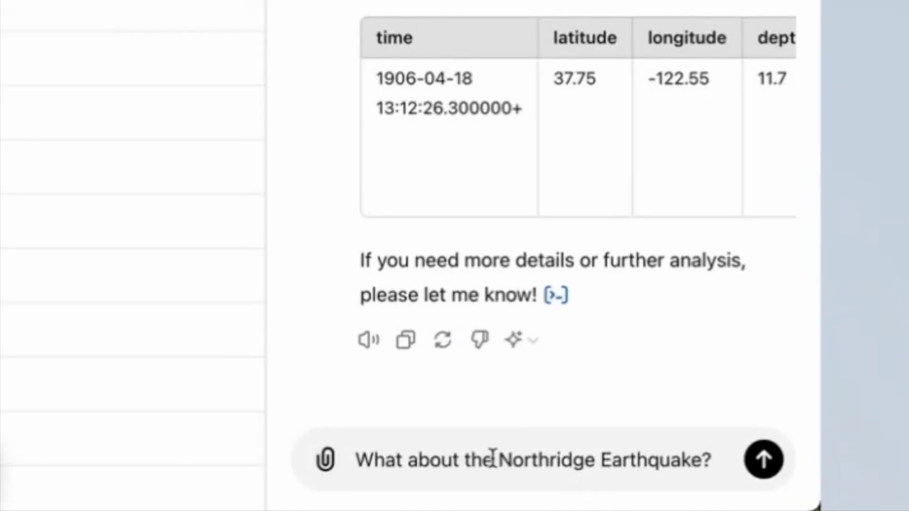
{"action": "type", "text": "famous"}
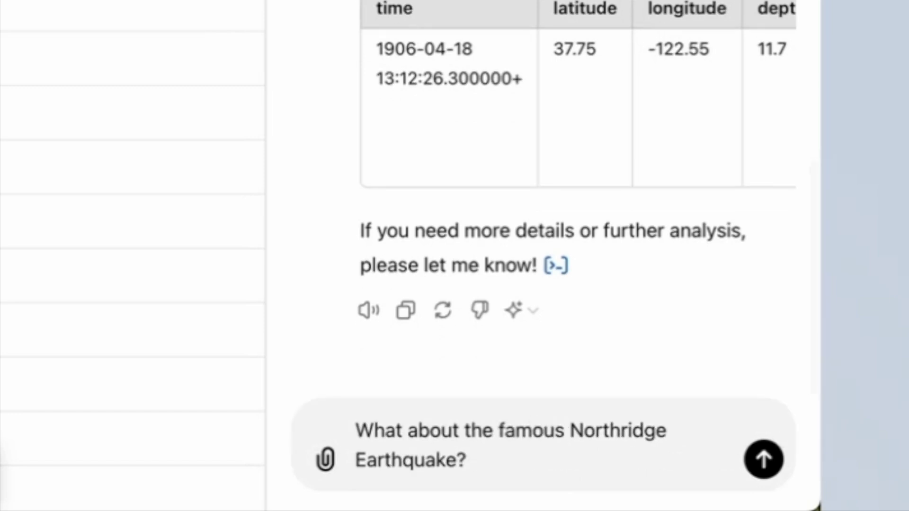
{"action": "left_click", "coordinate": [468, 460]}
{"action": "type", "text": "Can you return that row"}
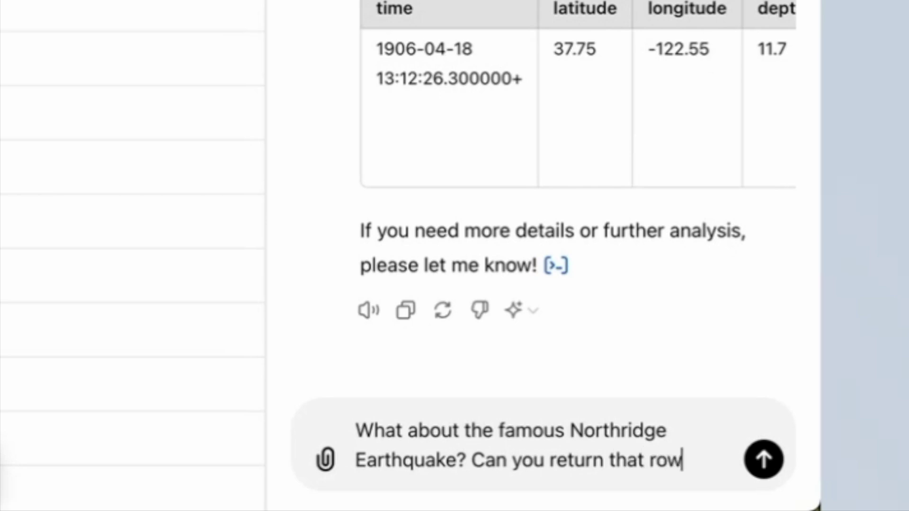
{"action": "type", "text": " for me?"}
{"action": "key", "text": "Return"}
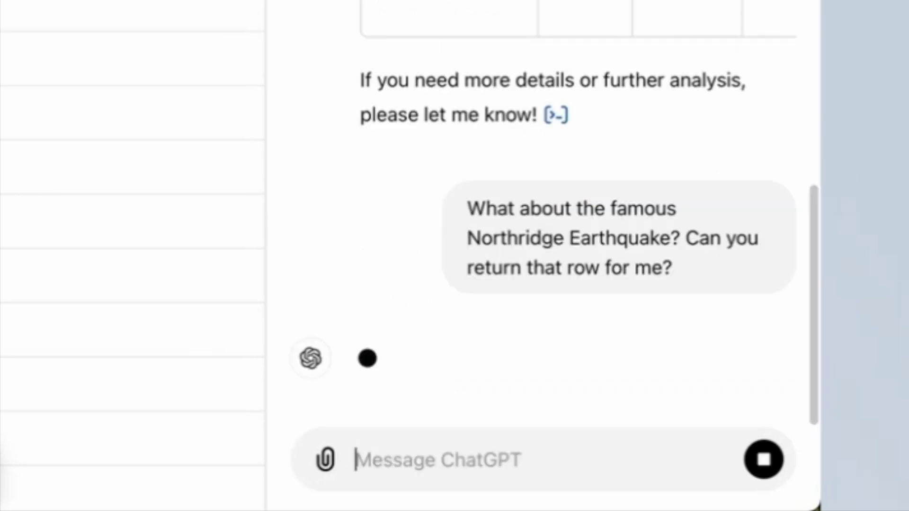
{"action": "scroll", "coordinate": [630, 162], "scroll_direction": "down", "scroll_amount": 1}
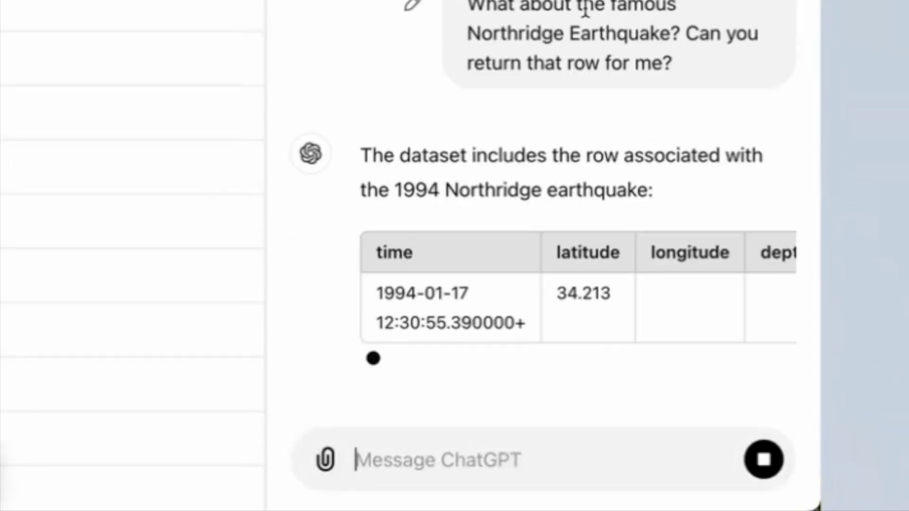
{"action": "left_click_drag", "start_coordinate": [469, 5], "coordinate": [673, 59]}
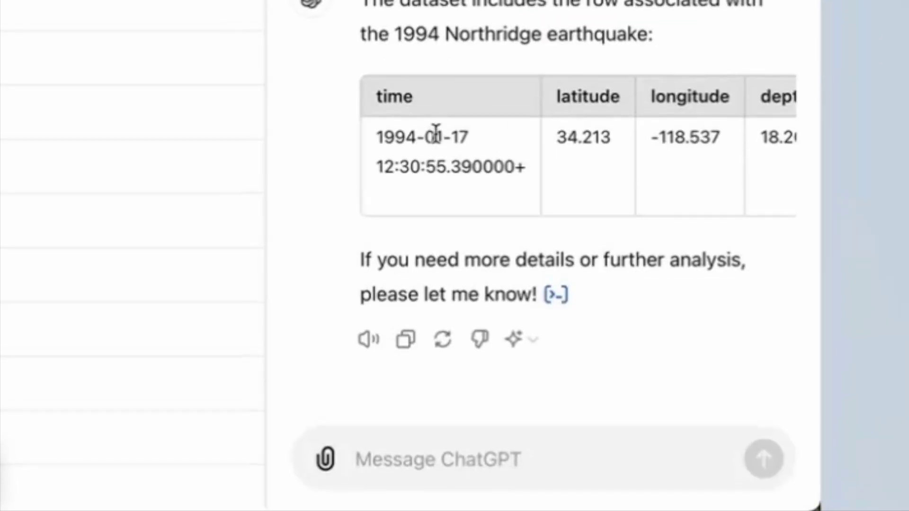
{"action": "scroll", "coordinate": [438, 138], "scroll_direction": "up", "scroll_amount": 2}
{"action": "scroll", "coordinate": [440, 142], "scroll_direction": "down", "scroll_amount": 2}
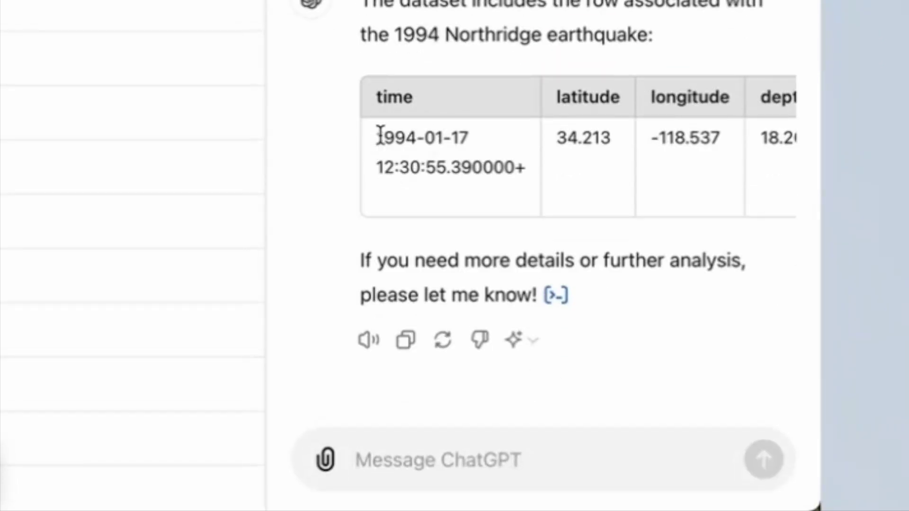
{"action": "left_click_drag", "start_coordinate": [381, 136], "coordinate": [469, 136]}
{"action": "left_click", "coordinate": [481, 158]}
{"action": "scroll", "coordinate": [533, 177], "scroll_direction": "right", "scroll_amount": 5}
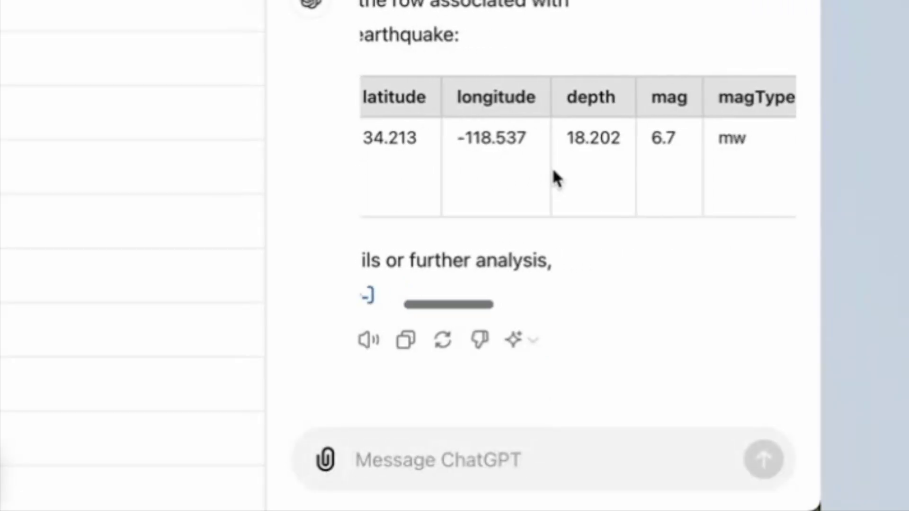
{"action": "scroll", "coordinate": [567, 172], "scroll_direction": "left", "scroll_amount": 5}
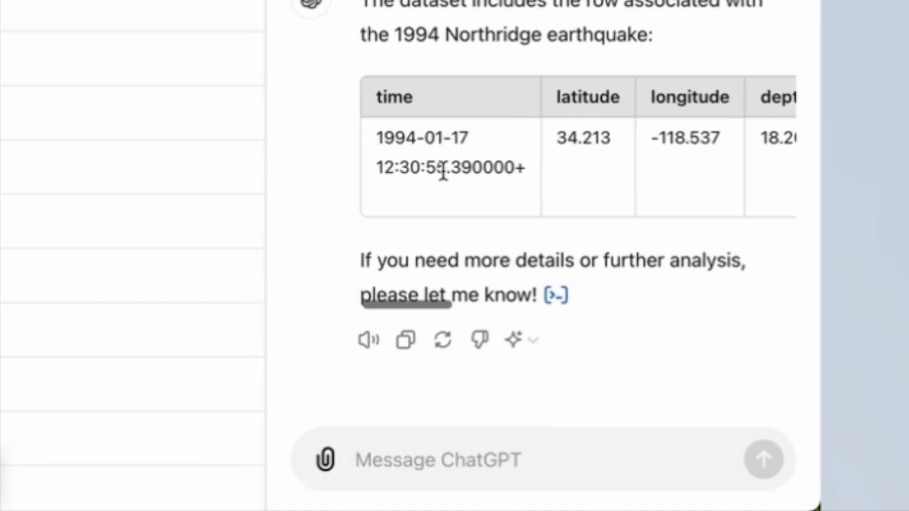
{"action": "scroll", "coordinate": [581, 177], "scroll_direction": "right", "scroll_amount": 5}
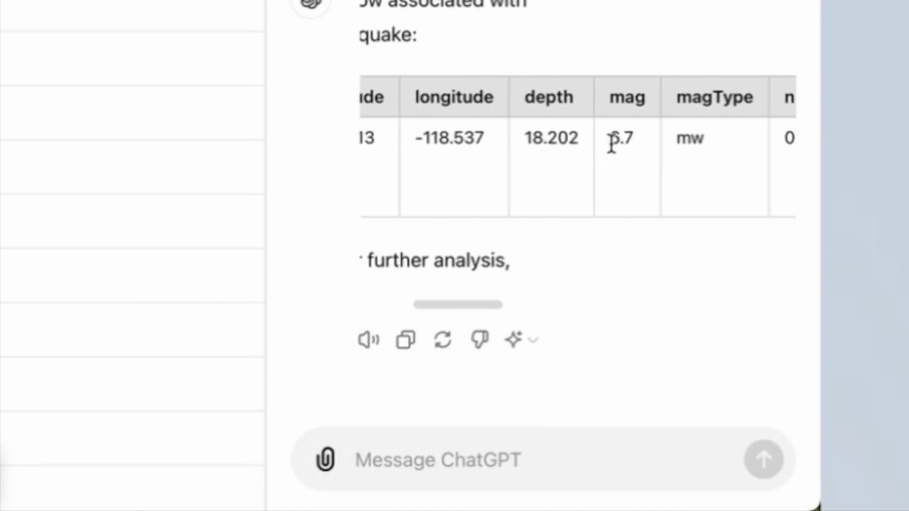
{"action": "scroll", "coordinate": [625, 161], "scroll_direction": "right", "scroll_amount": 10}
{"action": "scroll", "coordinate": [630, 157], "scroll_direction": "left", "scroll_amount": 15}
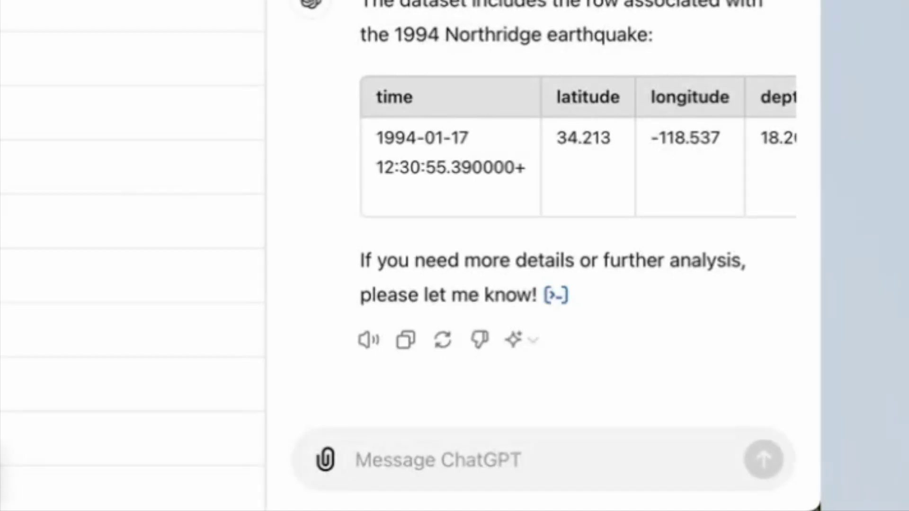
Step: Ask ChatGPT 'Can you create an interactive map of earthquakes since 1900?'
{"action": "left_click", "coordinate": [480, 455]}
{"action": "type", "text": "Can y"}
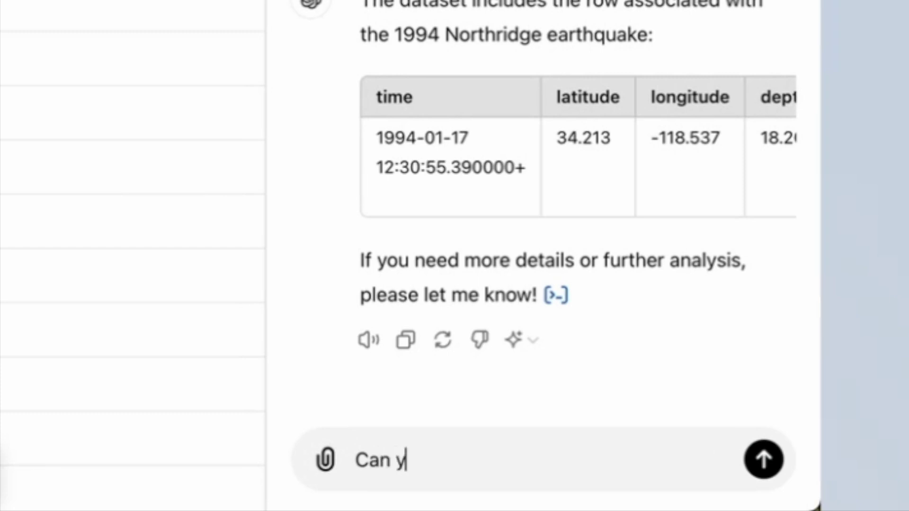
{"action": "type", "text": "ou create a "}
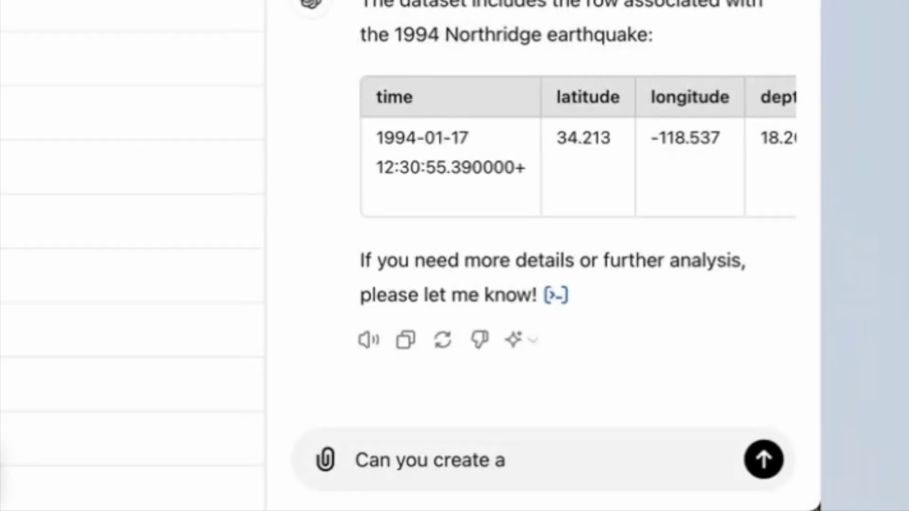
{"action": "type", "text": "n interac"}
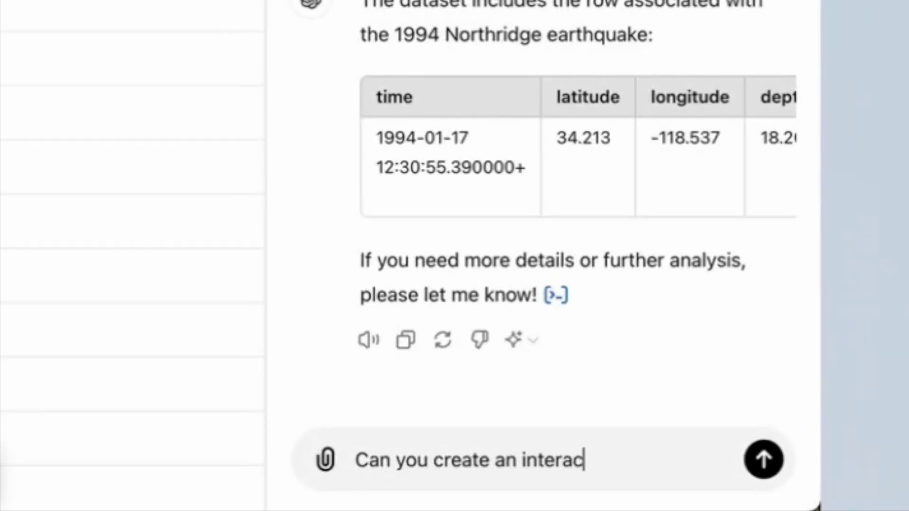
{"action": "type", "text": "tive map of earth"}
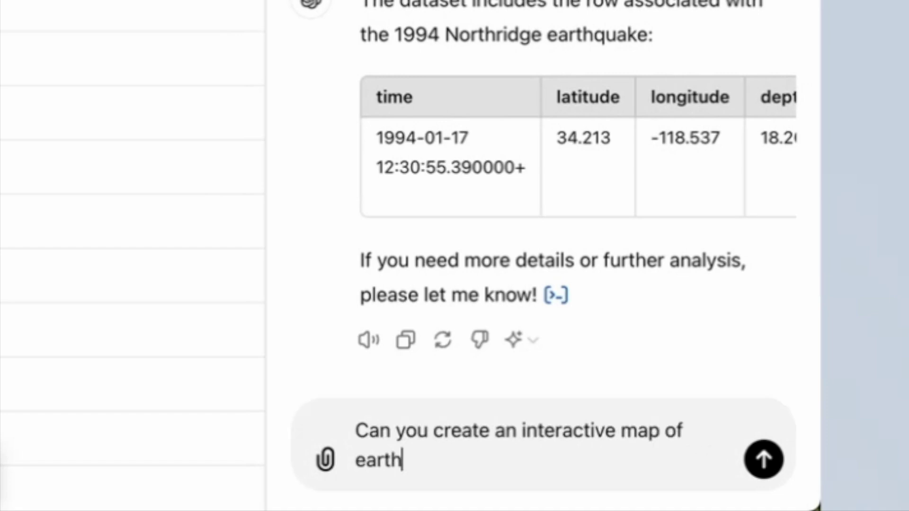
{"action": "type", "text": "qualk"}
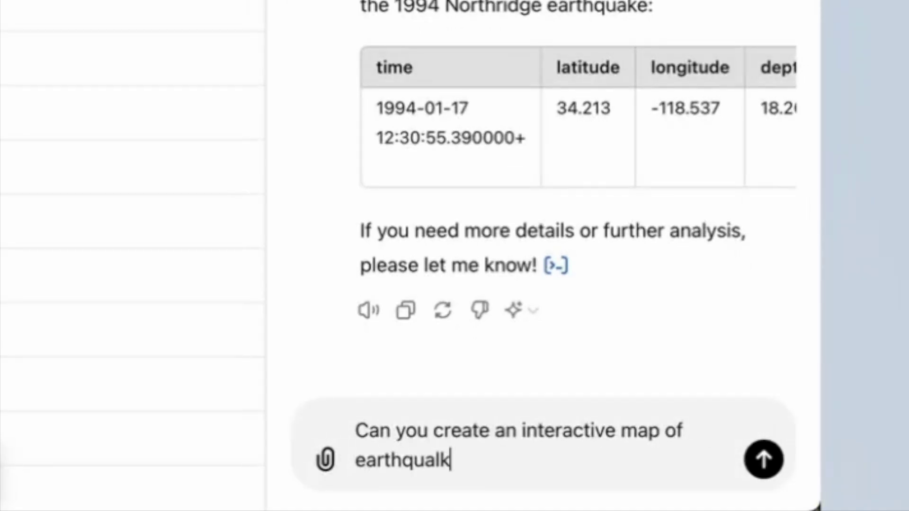
{"action": "key", "text": "BackSpace"}
{"action": "key", "text": "BackSpace"}
{"action": "type", "text": "kes sin"}
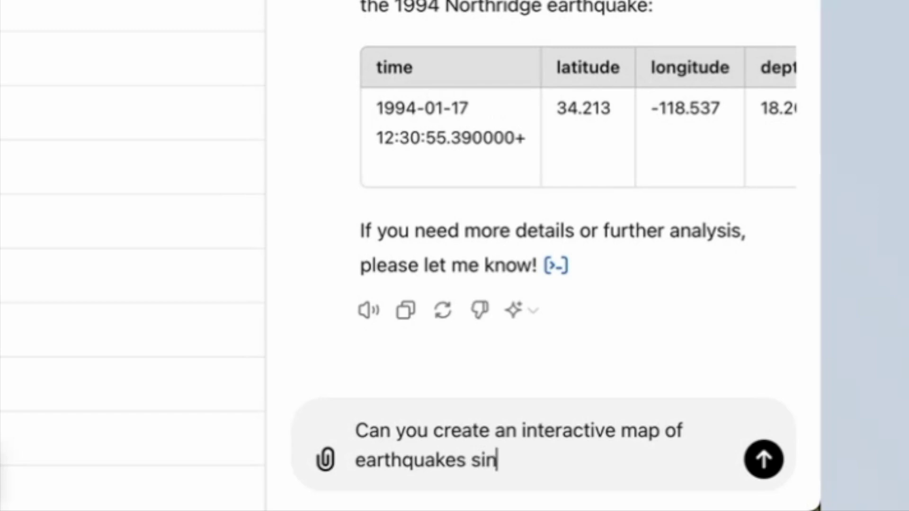
{"action": "type", "text": "ce 1900?"}
{"action": "key", "text": "Return"}
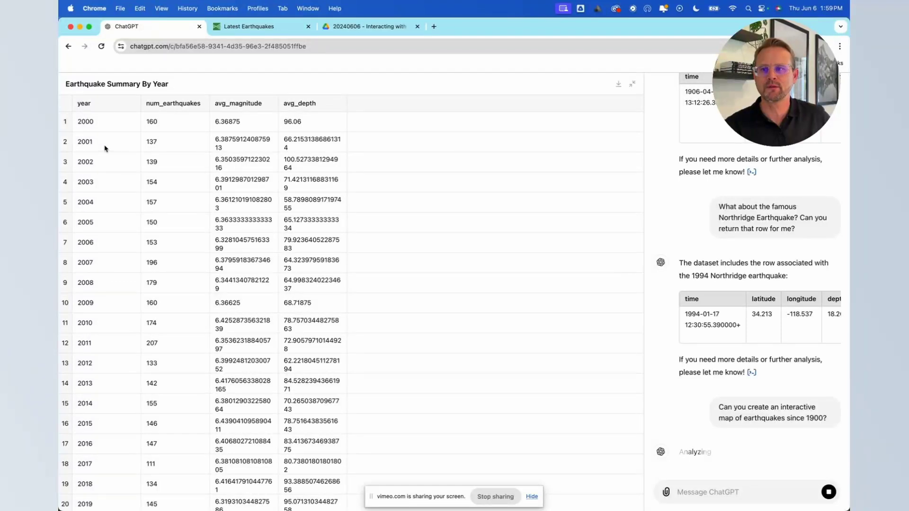
Step: Close the enlarged summary table, then download and open earthquakes_map.html from the reply
{"action": "left_click", "coordinate": [632, 86]}
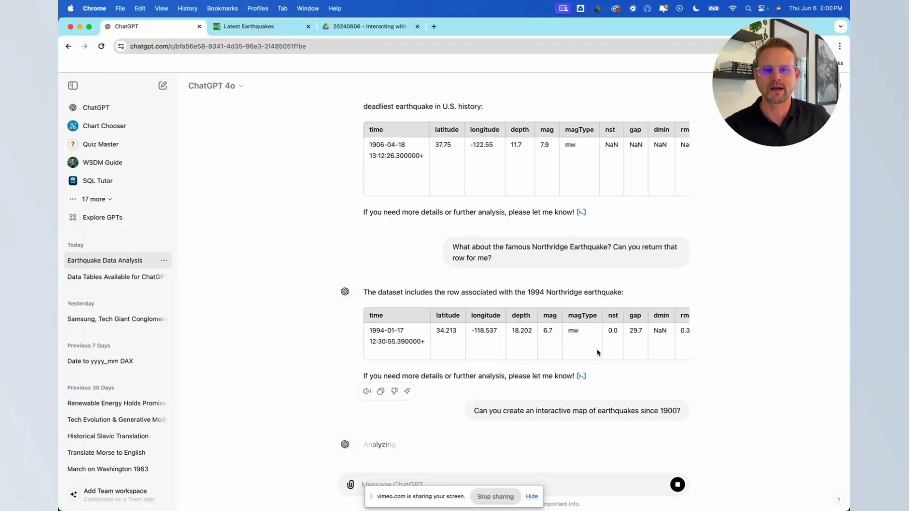
{"action": "scroll", "coordinate": [505, 264], "scroll_direction": "up", "scroll_amount": 15}
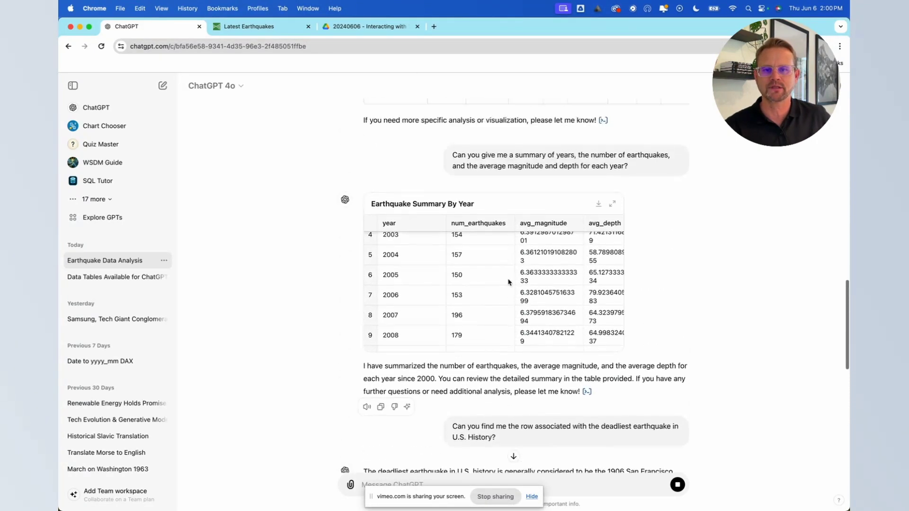
{"action": "scroll", "coordinate": [551, 284], "scroll_direction": "up", "scroll_amount": 3}
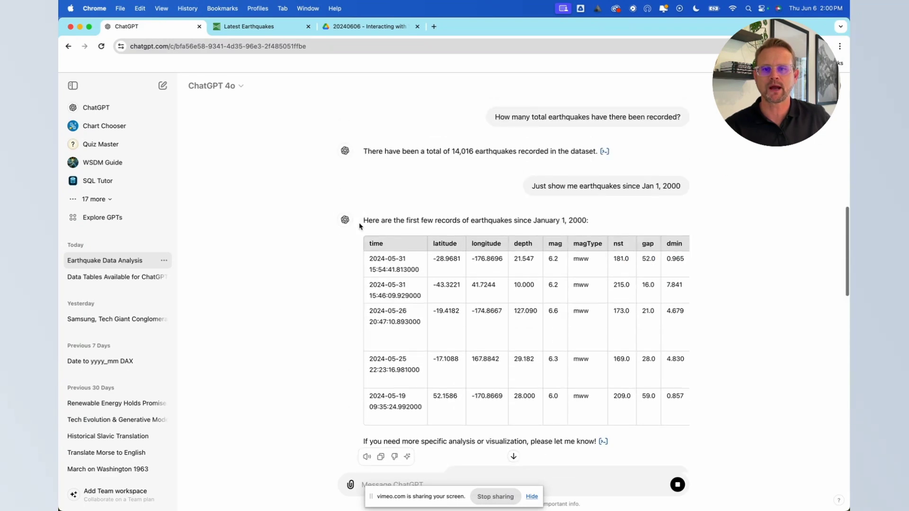
{"action": "scroll", "coordinate": [558, 277], "scroll_direction": "down", "scroll_amount": 15}
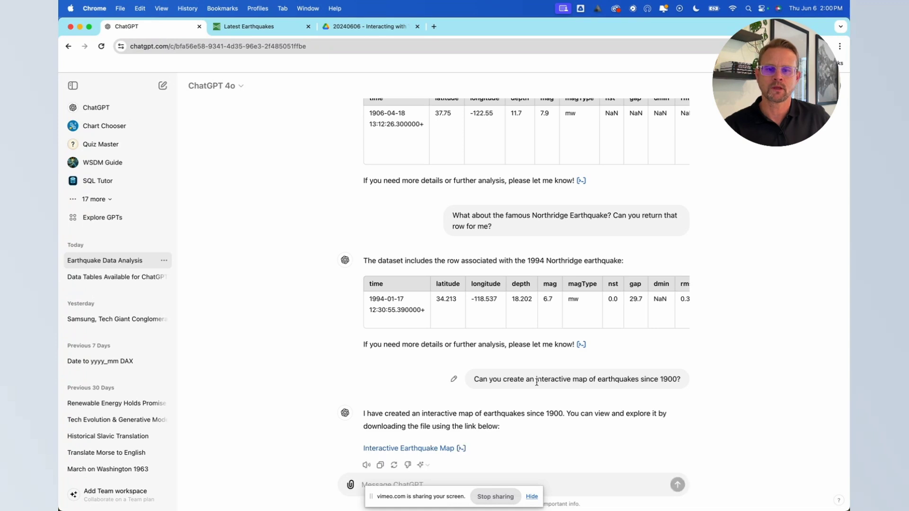
{"action": "left_click_drag", "start_coordinate": [388, 389], "coordinate": [500, 402]}
{"action": "left_click", "coordinate": [464, 399]}
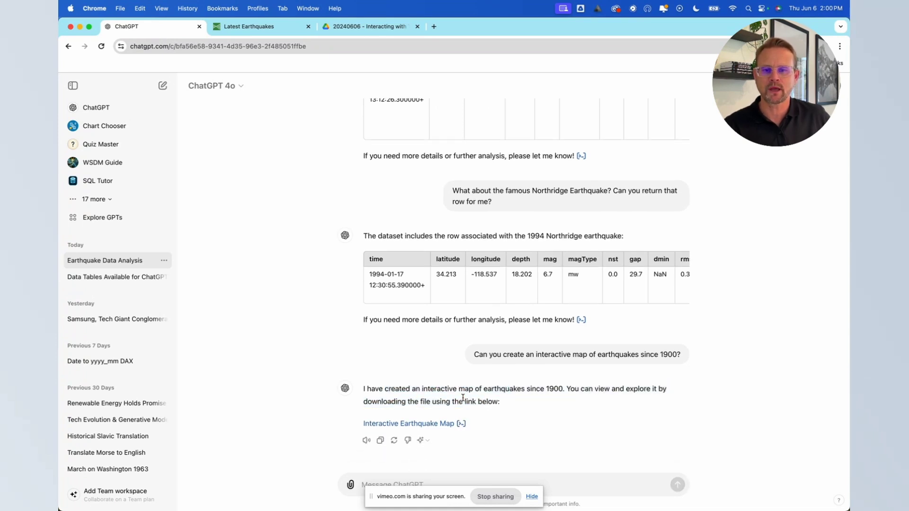
{"action": "left_click", "coordinate": [419, 426]}
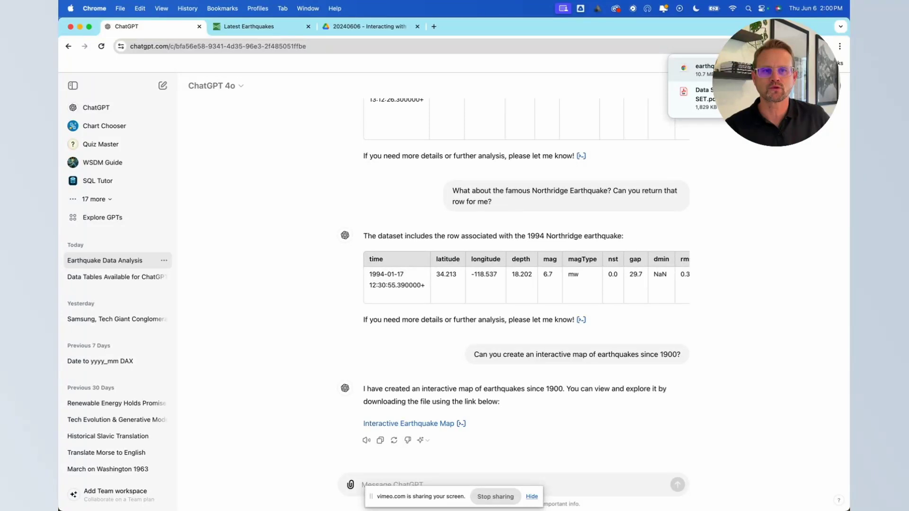
{"action": "left_click", "coordinate": [701, 70]}
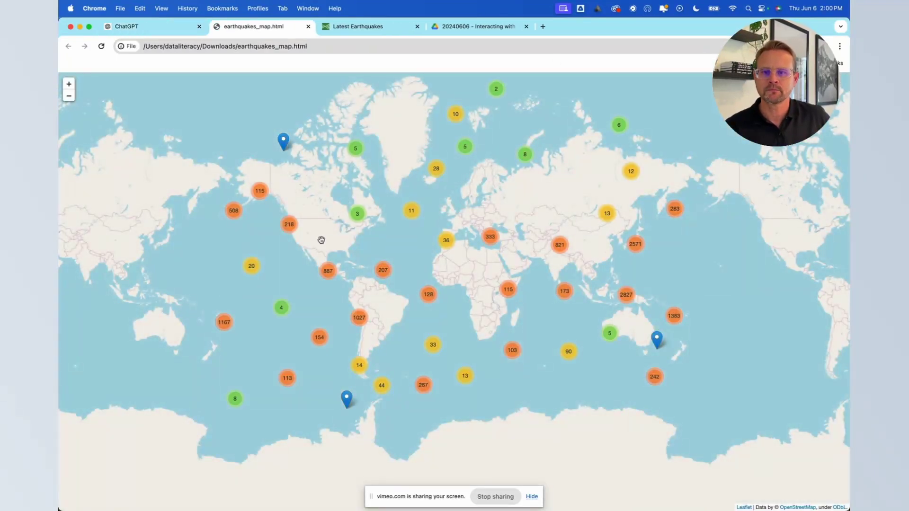
{"action": "left_click_drag", "start_coordinate": [319, 241], "coordinate": [452, 243]}
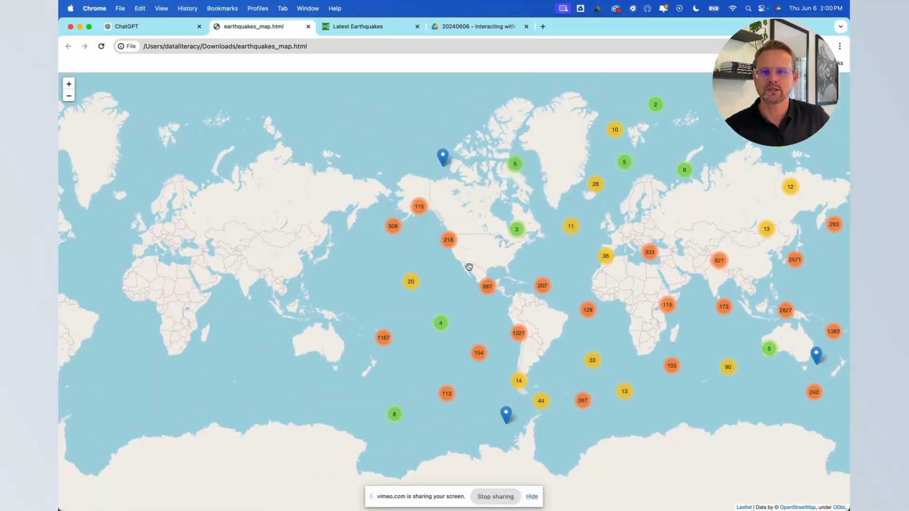
{"action": "left_click", "coordinate": [450, 241]}
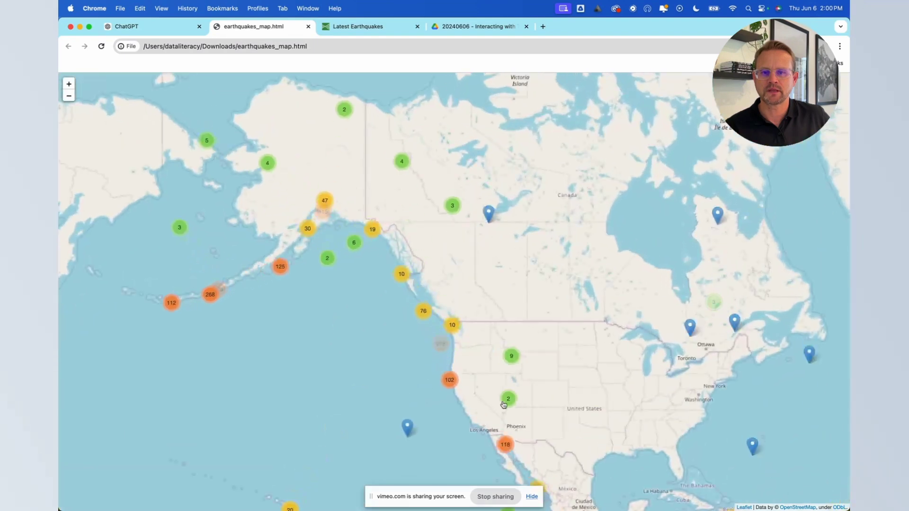
{"action": "left_click", "coordinate": [504, 444]}
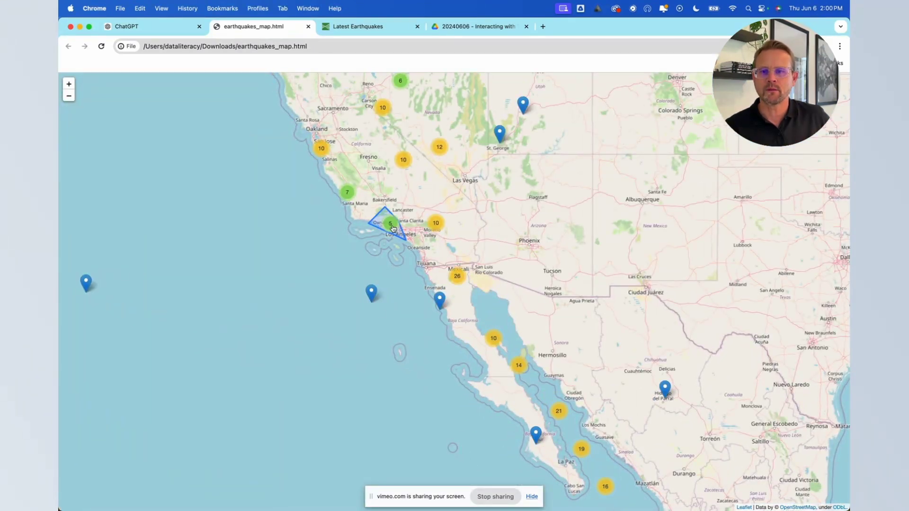
{"action": "left_click", "coordinate": [394, 228]}
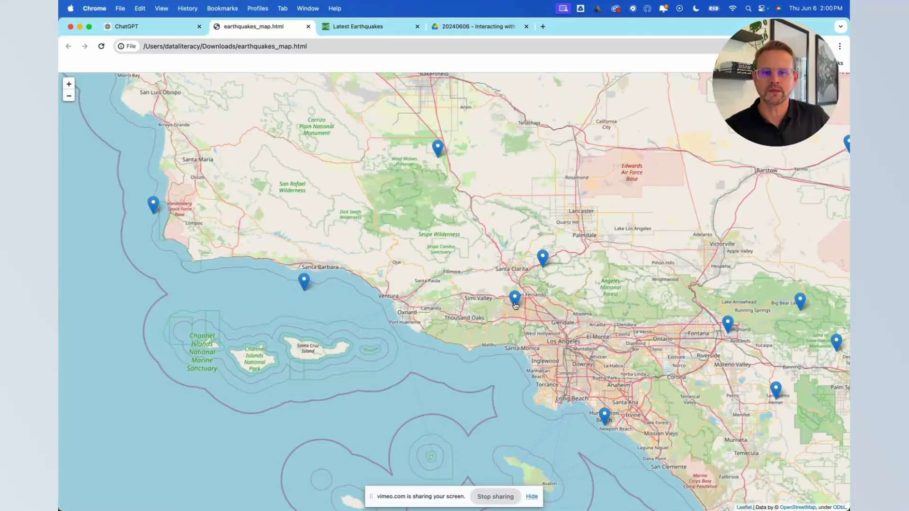
{"action": "left_click", "coordinate": [516, 303]}
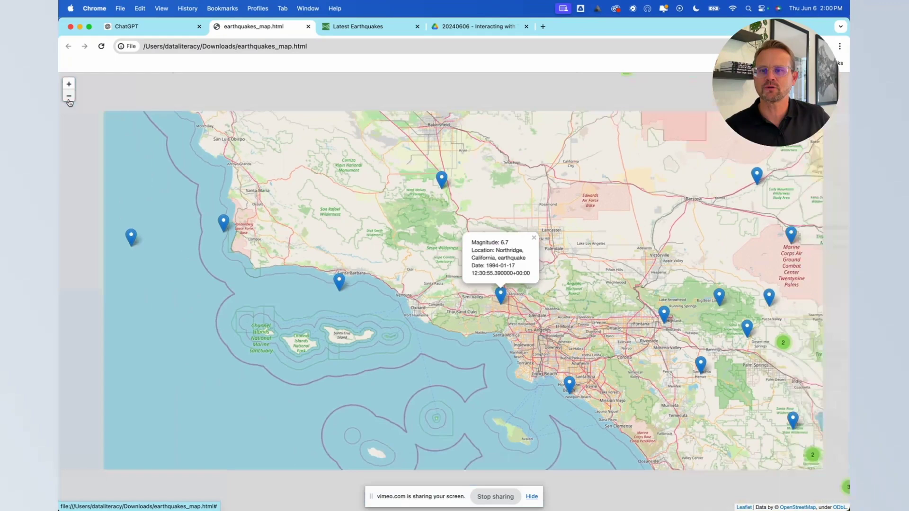
{"action": "left_click", "coordinate": [69, 96]}
{"action": "left_click", "coordinate": [69, 96]}
{"action": "left_click", "coordinate": [69, 96]}
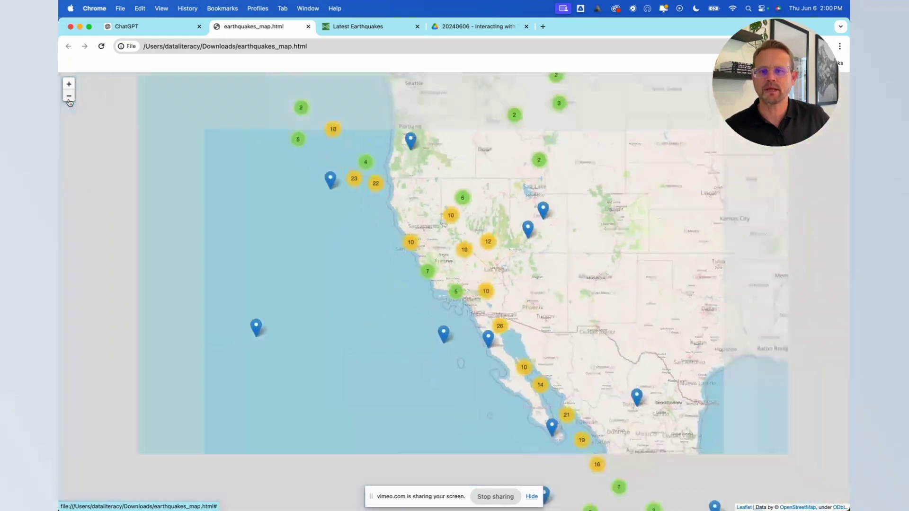
{"action": "left_click", "coordinate": [68, 97]}
{"action": "left_click", "coordinate": [69, 96]}
{"action": "left_click_drag", "start_coordinate": [332, 259], "coordinate": [209, 222]}
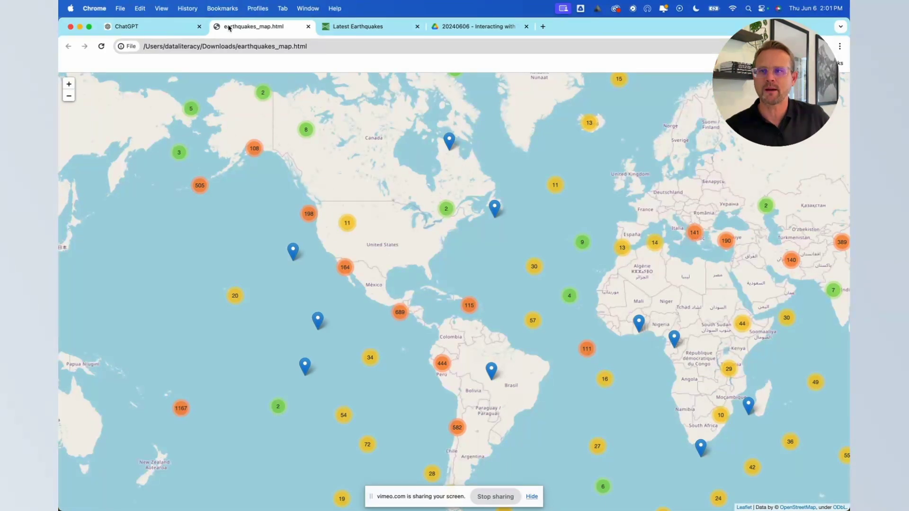
{"action": "left_click", "coordinate": [110, 26]}
Step: Review the Northridge lookup code filtering place for 'Northridge' and year 1994, then close it
{"action": "scroll", "coordinate": [462, 362], "scroll_direction": "up", "scroll_amount": 15}
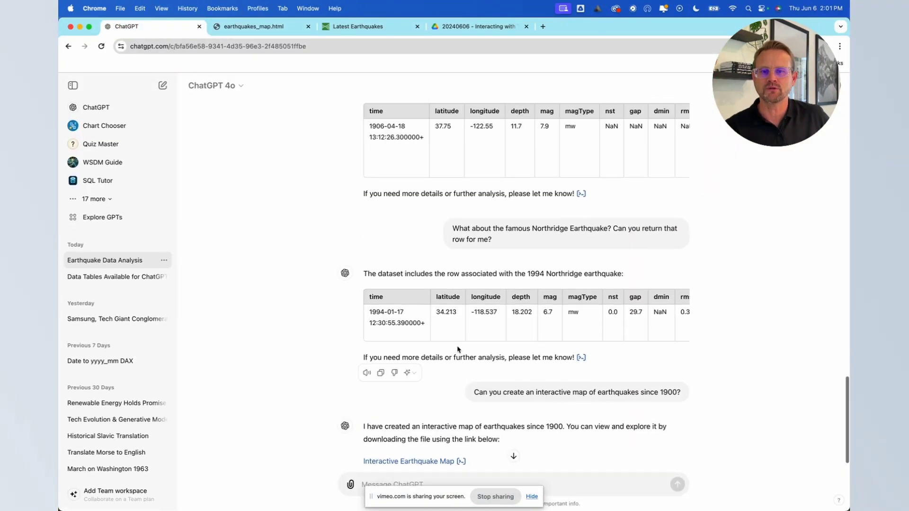
{"action": "scroll", "coordinate": [462, 345], "scroll_direction": "up", "scroll_amount": 10}
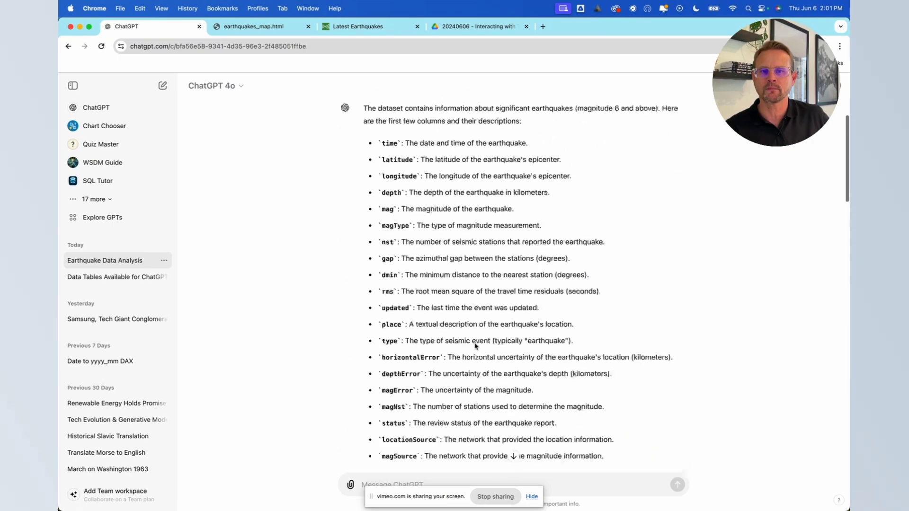
{"action": "scroll", "coordinate": [473, 342], "scroll_direction": "down", "scroll_amount": 20}
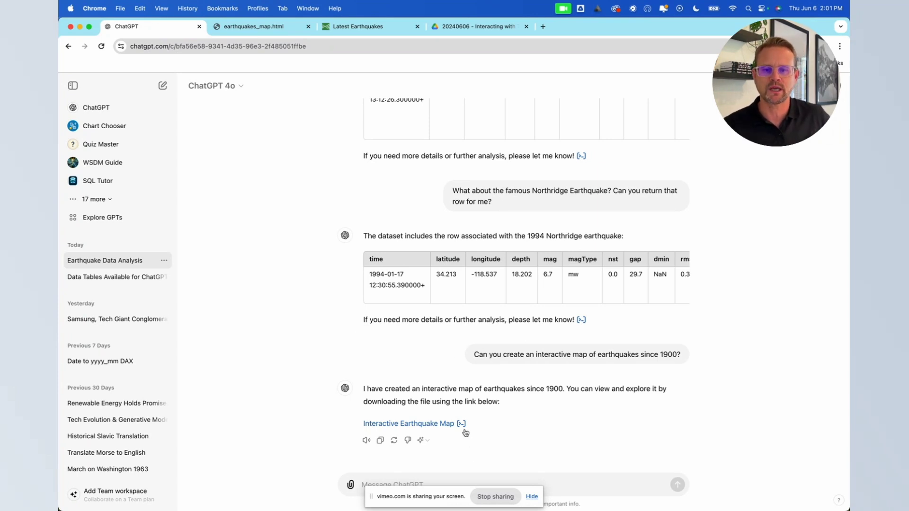
{"action": "left_click", "coordinate": [582, 321]}
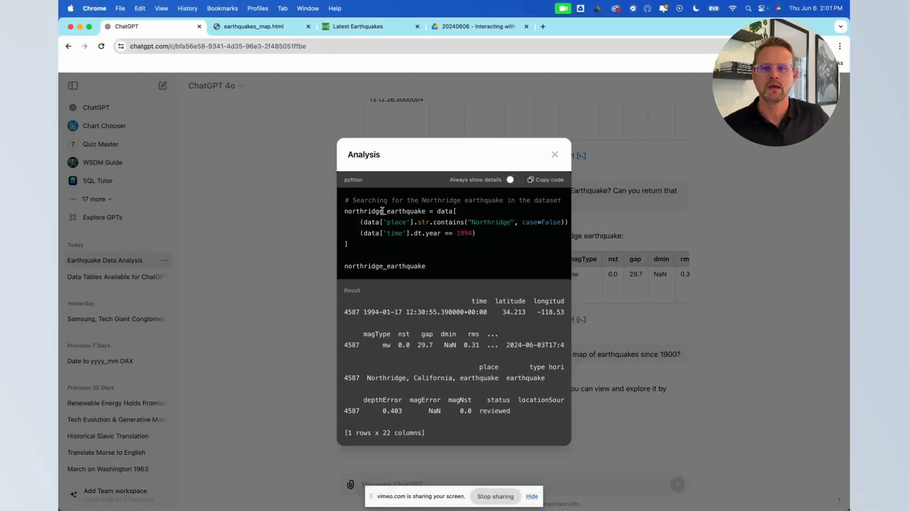
{"action": "left_click_drag", "start_coordinate": [346, 199], "coordinate": [462, 270]}
{"action": "left_click", "coordinate": [459, 266]}
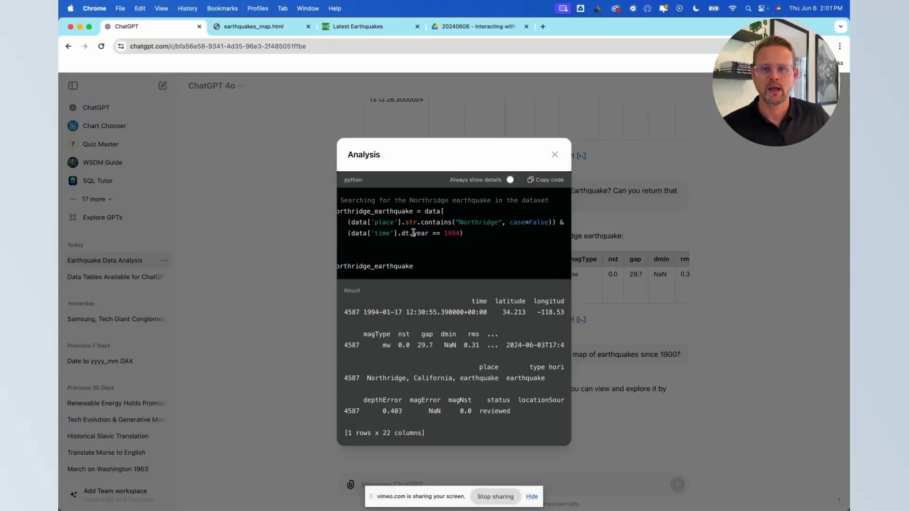
{"action": "left_click_drag", "start_coordinate": [348, 201], "coordinate": [438, 266]}
{"action": "left_click", "coordinate": [439, 267]}
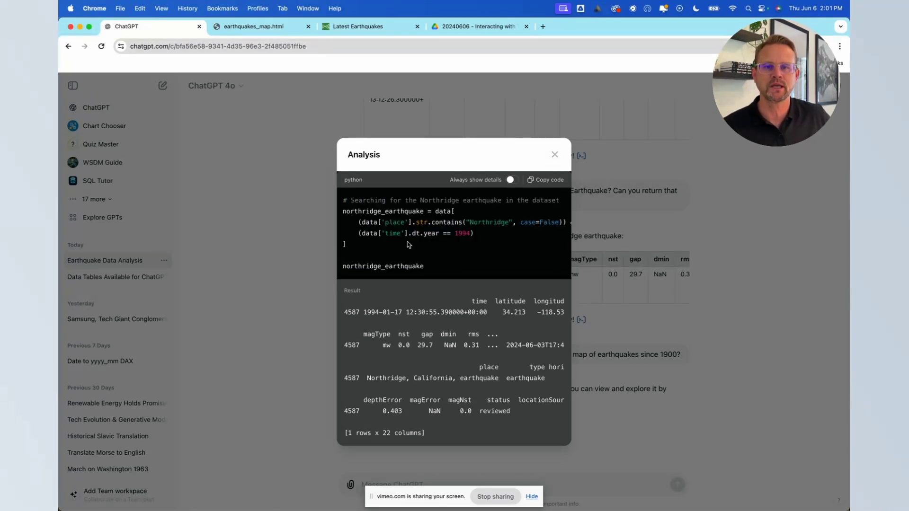
{"action": "left_click", "coordinate": [555, 155]}
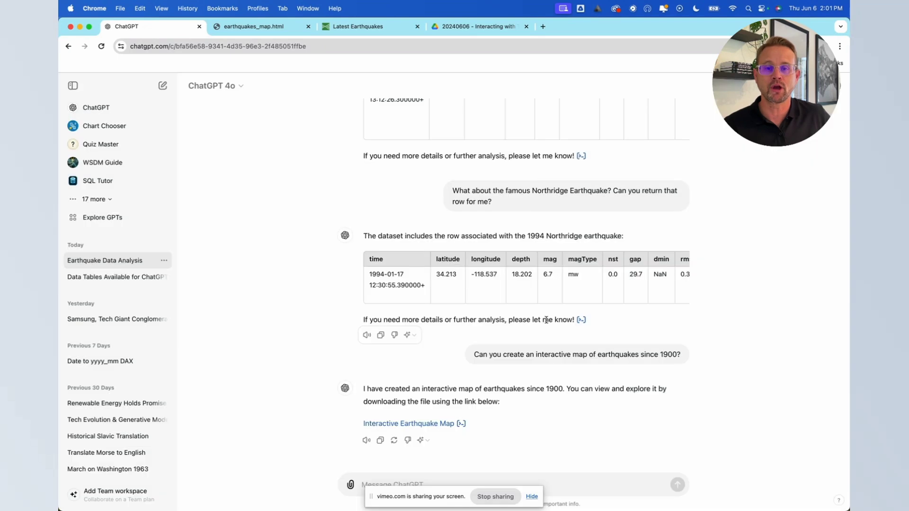
{"action": "scroll", "coordinate": [546, 323], "scroll_direction": "up", "scroll_amount": 10}
{"action": "scroll", "coordinate": [546, 324], "scroll_direction": "up", "scroll_amount": 8}
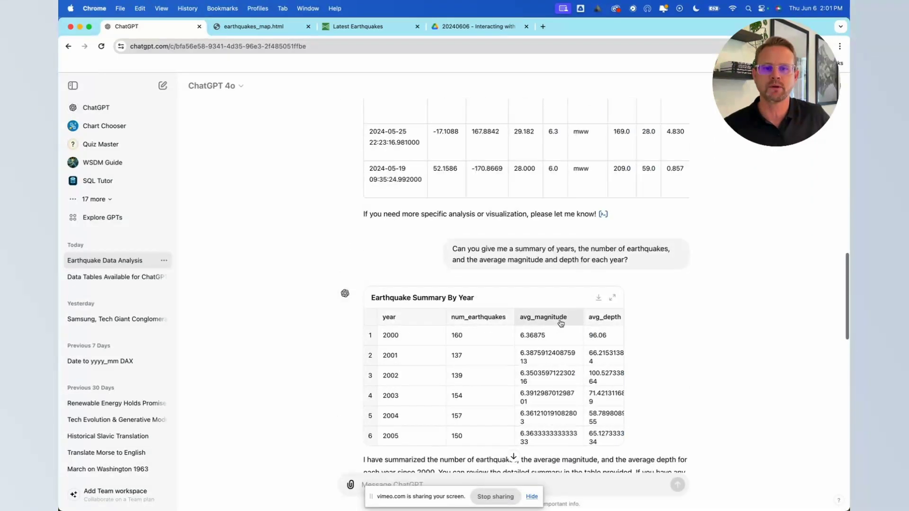
Step: Enlarge the Earthquake Summary By Year table, try its num_earthquakes, avg_magnitude, avg_depth headers, and quote the year column
{"action": "scroll", "coordinate": [560, 319], "scroll_direction": "down", "scroll_amount": 2}
{"action": "left_click", "coordinate": [612, 299]}
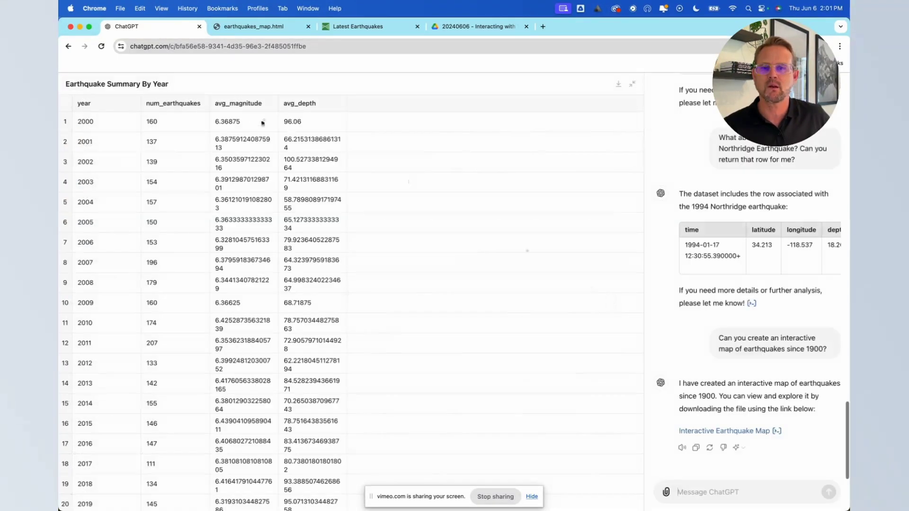
{"action": "left_click", "coordinate": [188, 109]}
{"action": "left_click", "coordinate": [241, 105]}
{"action": "left_click", "coordinate": [309, 108]}
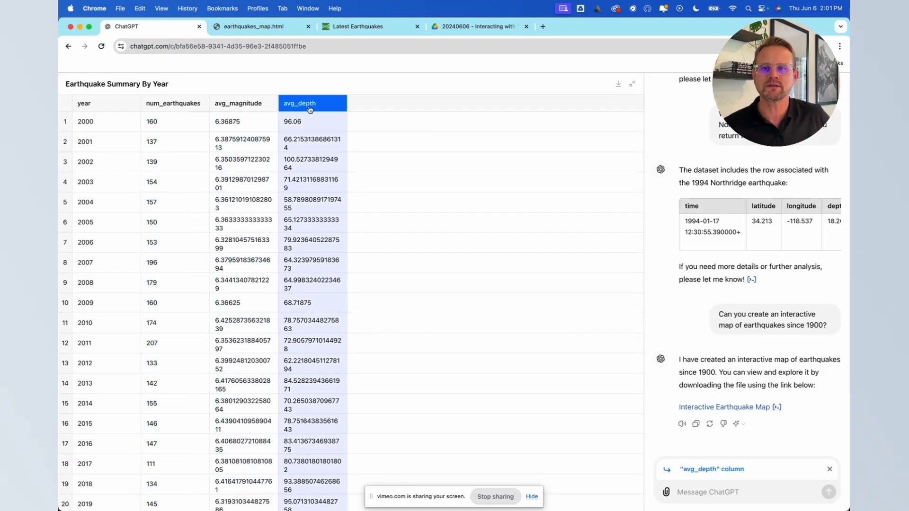
{"action": "left_click", "coordinate": [153, 108]}
{"action": "left_click", "coordinate": [114, 107]}
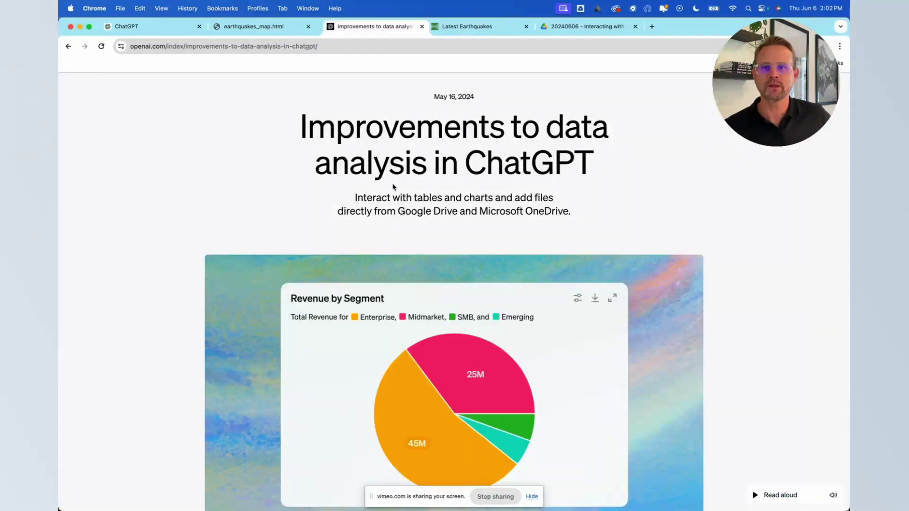
Step: Scroll through the 'Improvements to data analysis in ChatGPT' article, then return to the ChatGPT chat
{"action": "scroll", "coordinate": [469, 165], "scroll_direction": "down", "scroll_amount": 2}
{"action": "scroll", "coordinate": [469, 166], "scroll_direction": "up", "scroll_amount": 3}
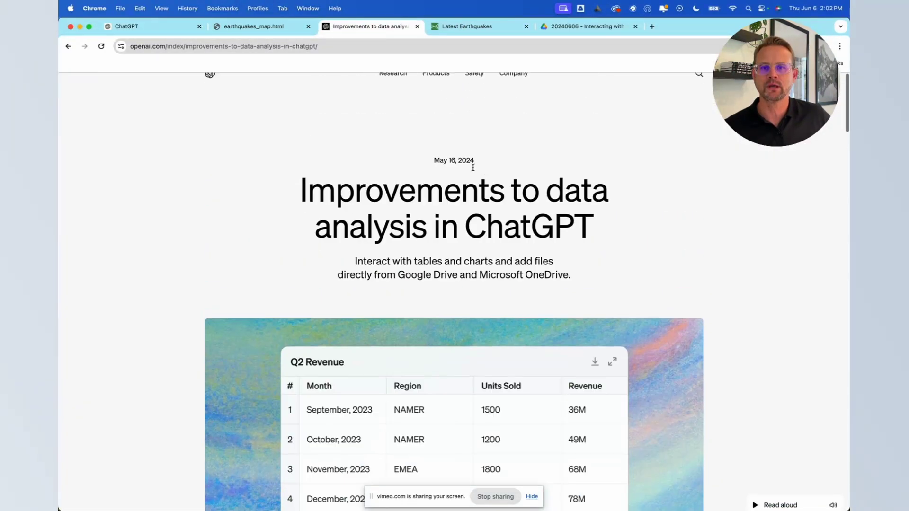
{"action": "scroll", "coordinate": [538, 258], "scroll_direction": "down", "scroll_amount": 5}
{"action": "scroll", "coordinate": [540, 258], "scroll_direction": "down", "scroll_amount": 12}
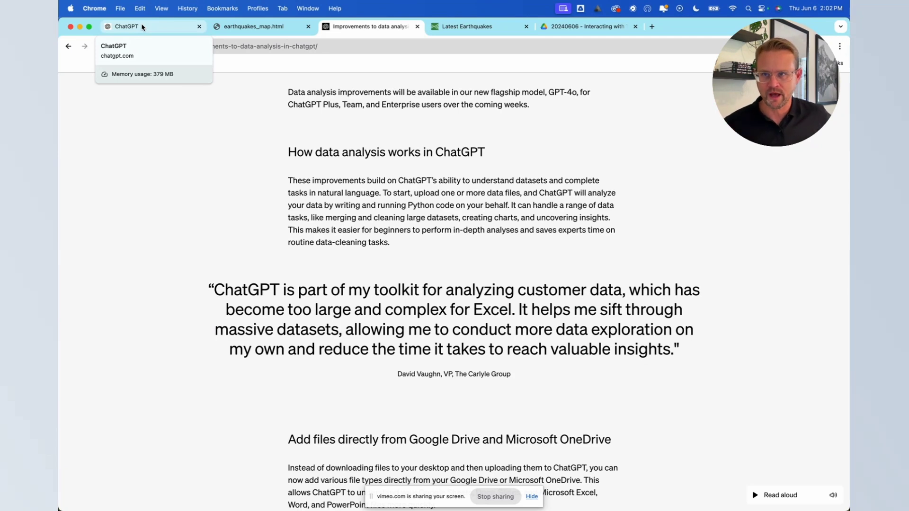
{"action": "left_click", "coordinate": [142, 26]}
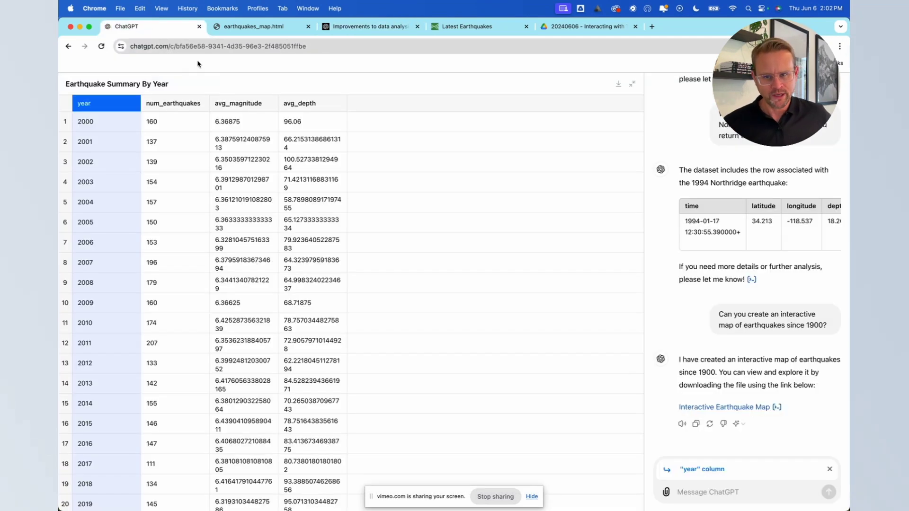
Step: Collapse the summary table into the chat and reference the 2007 earthquake count of 196
{"action": "left_click", "coordinate": [633, 85]}
{"action": "scroll", "coordinate": [474, 260], "scroll_direction": "down", "scroll_amount": 5}
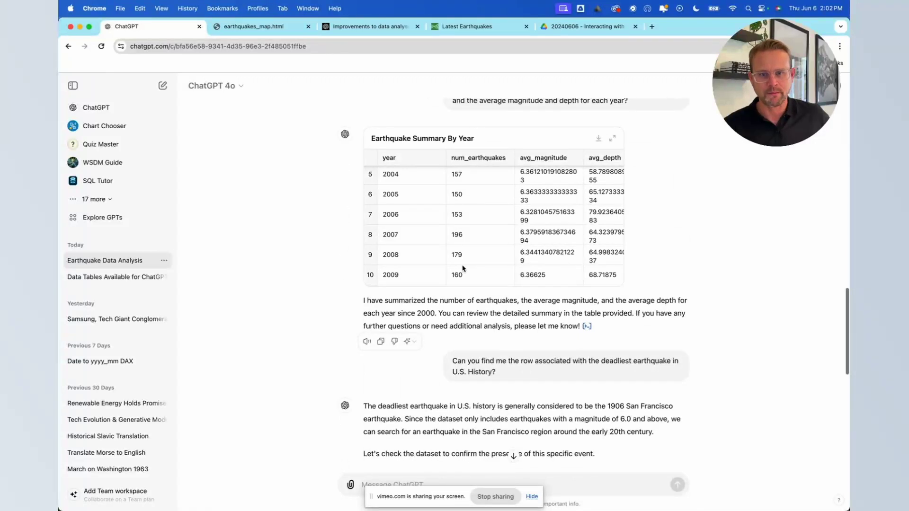
{"action": "scroll", "coordinate": [463, 269], "scroll_direction": "up", "scroll_amount": 1}
{"action": "scroll", "coordinate": [669, 267], "scroll_direction": "up", "scroll_amount": 2}
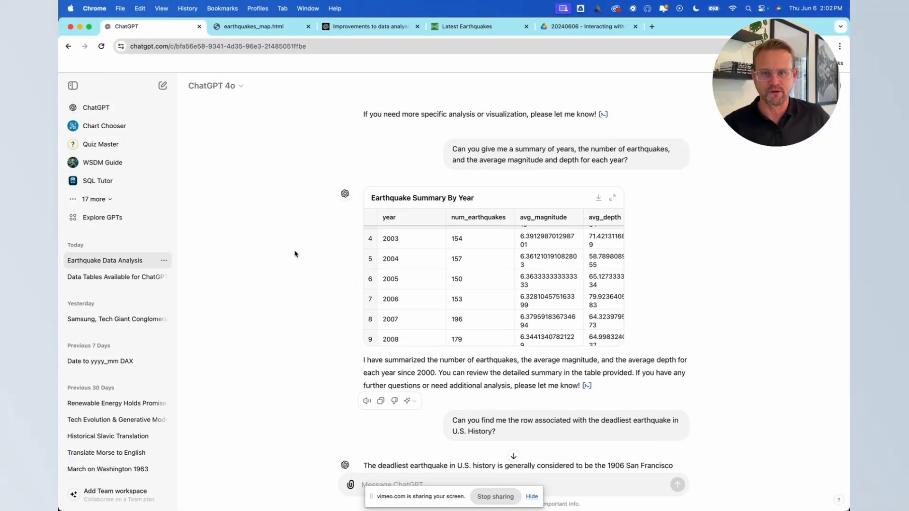
{"action": "scroll", "coordinate": [359, 255], "scroll_direction": "up", "scroll_amount": 1}
{"action": "left_click", "coordinate": [464, 287]}
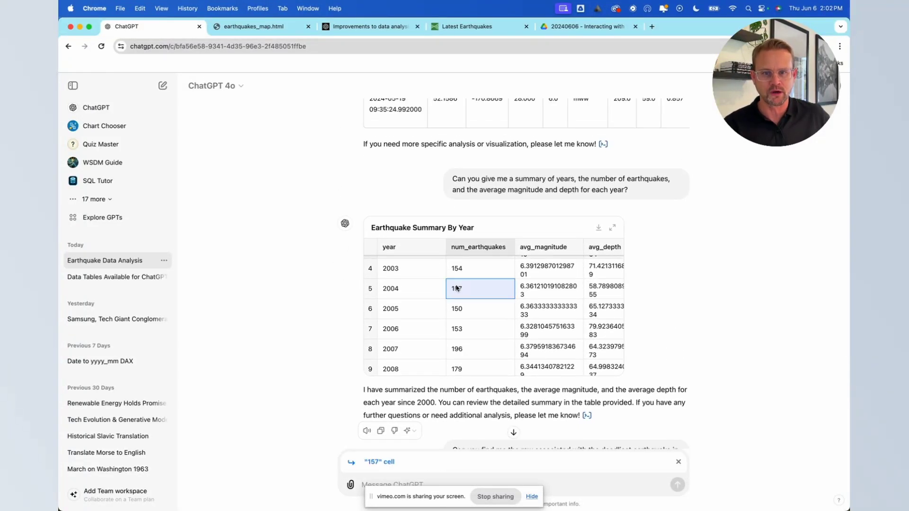
{"action": "key", "text": "Down"}
{"action": "key", "text": "Down"}
{"action": "key", "text": "Down"}
Step: Inspect the code that filtered earthquakes since 2000, then close it
{"action": "scroll", "coordinate": [486, 311], "scroll_direction": "down", "scroll_amount": 2}
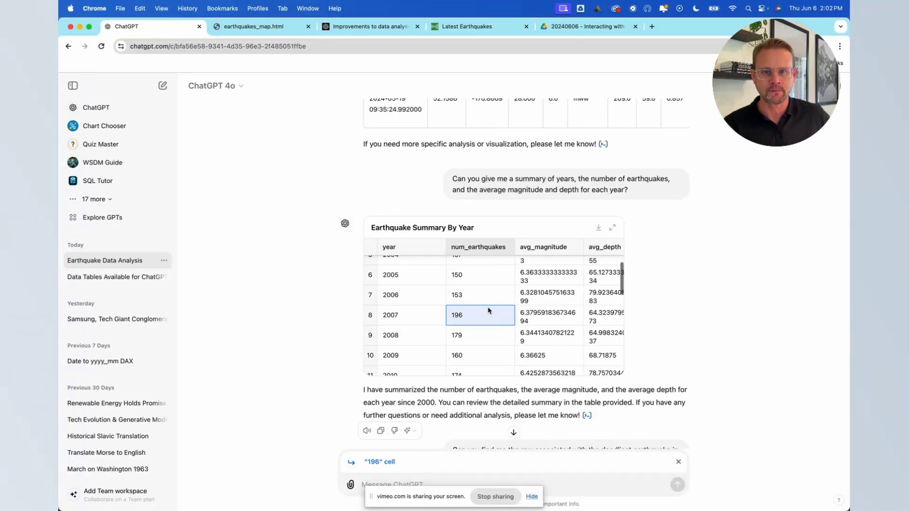
{"action": "scroll", "coordinate": [702, 317], "scroll_direction": "up", "scroll_amount": 1}
{"action": "left_click", "coordinate": [603, 185]}
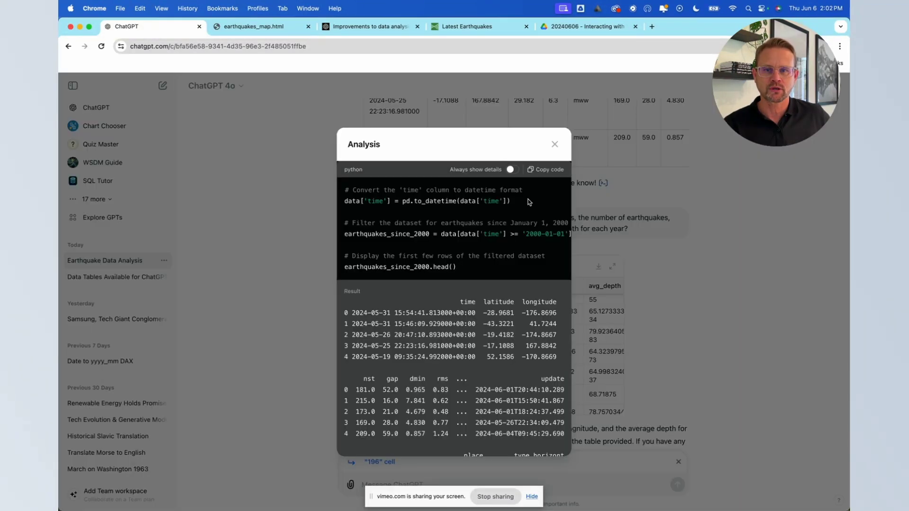
{"action": "left_click", "coordinate": [554, 144]}
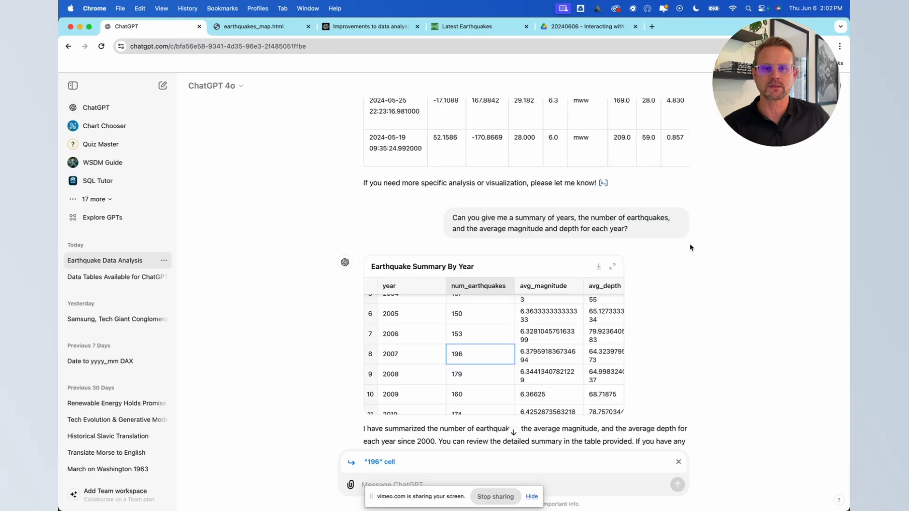
{"action": "scroll", "coordinate": [722, 262], "scroll_direction": "down", "scroll_amount": 5}
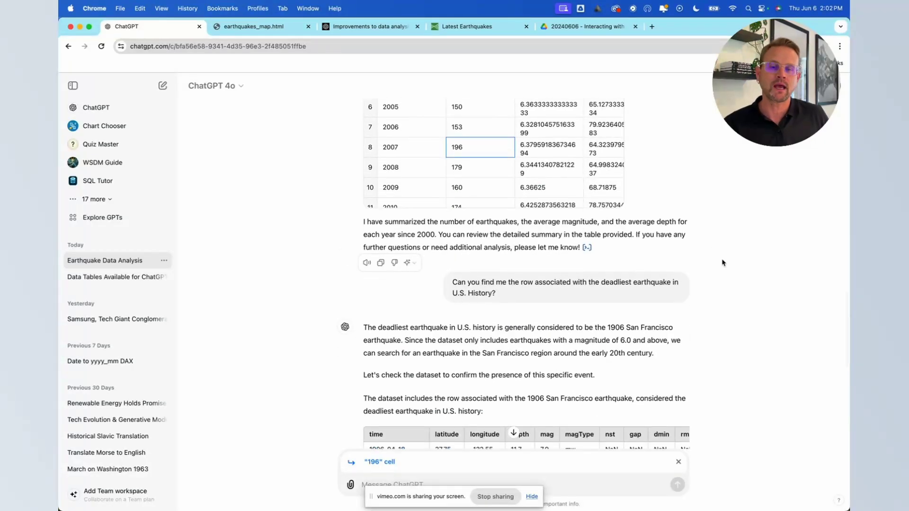